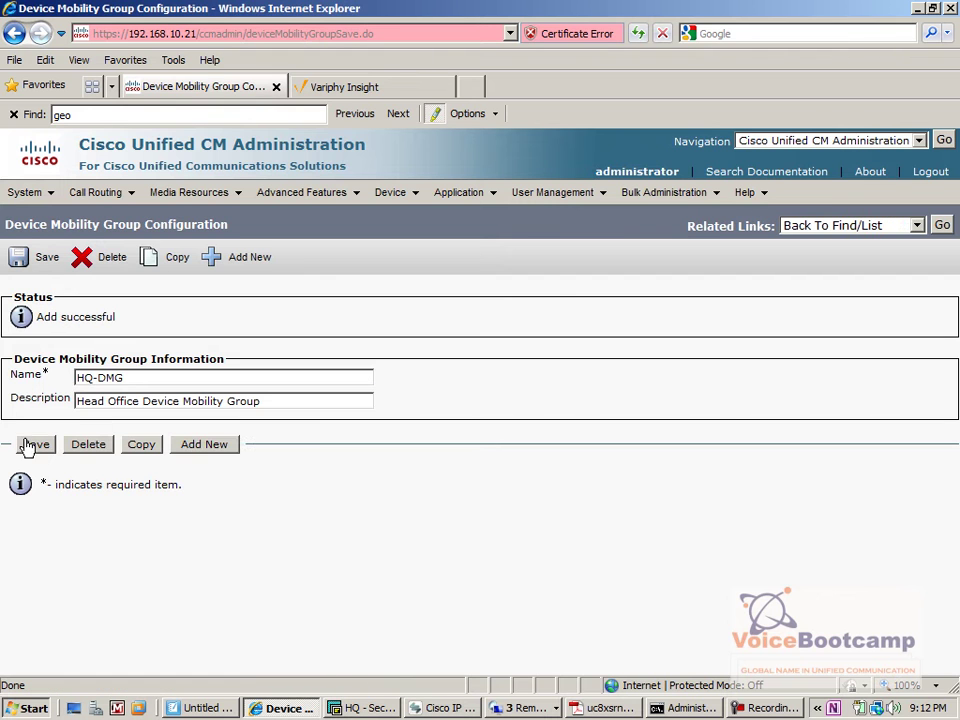
Copy the HQ-DMG device mobility group as SiteB-DMG with the description "SiteB Device Mobility Group" and save it
{"action": "left_click", "coordinate": [141, 444]}
{"action": "left_click_drag", "start_coordinate": [93, 379], "coordinate": [65, 383]}
{"action": "type", "text": "SiteB"}
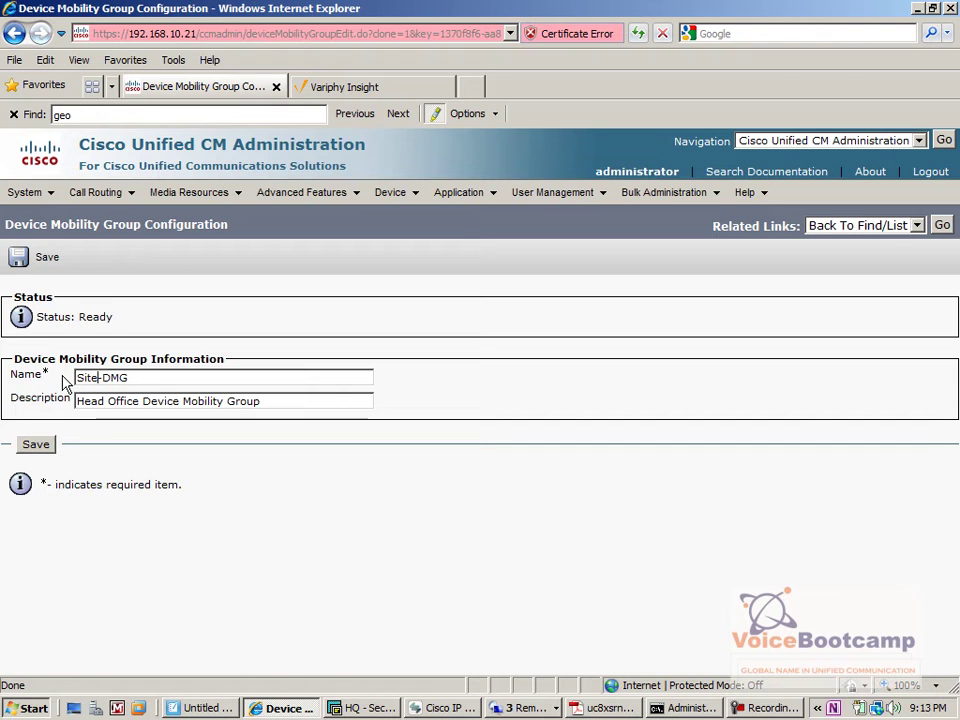
{"action": "left_click_drag", "start_coordinate": [142, 401], "coordinate": [60, 402]}
{"action": "type", "text": "SiteB"}
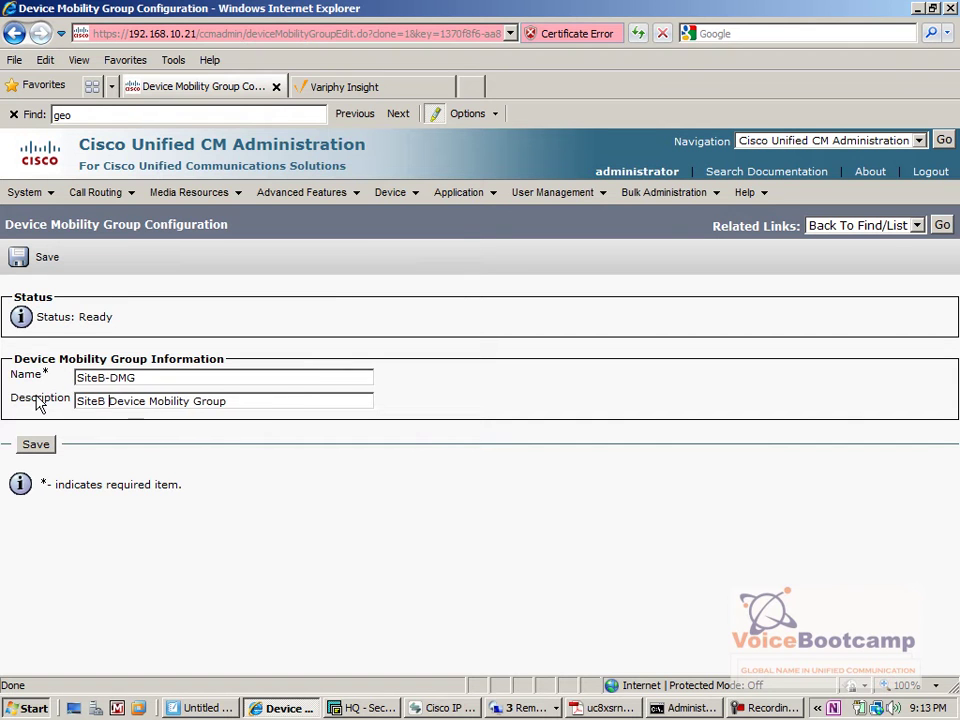
{"action": "left_click", "coordinate": [35, 444]}
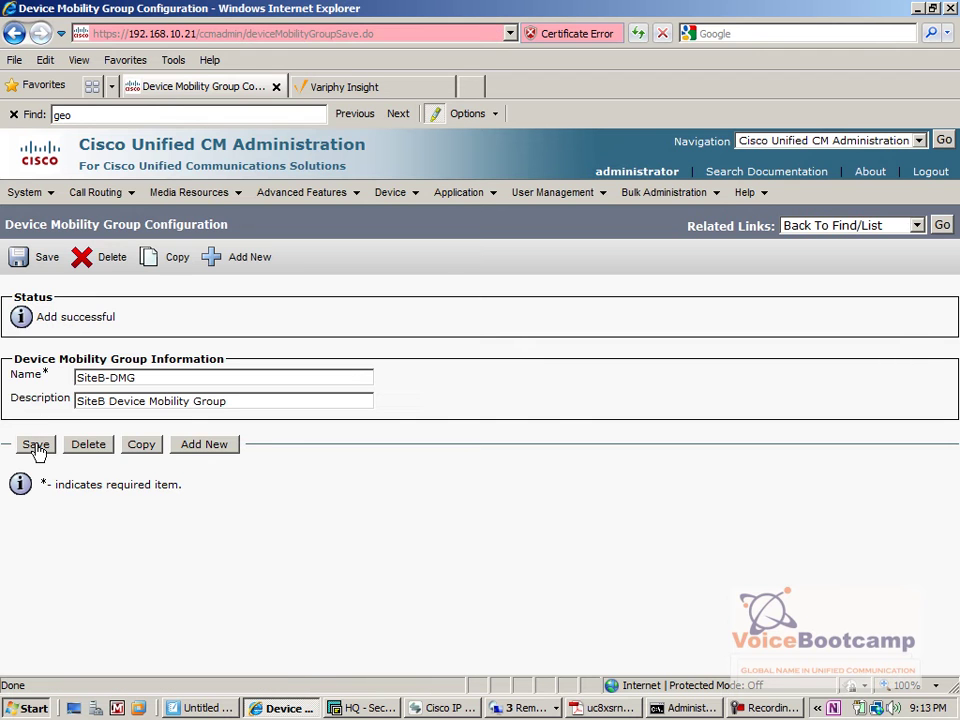
Start a new Device Mobility Info entry and name it HQ-DeviceMobilityInfo
{"action": "left_click", "coordinate": [35, 200]}
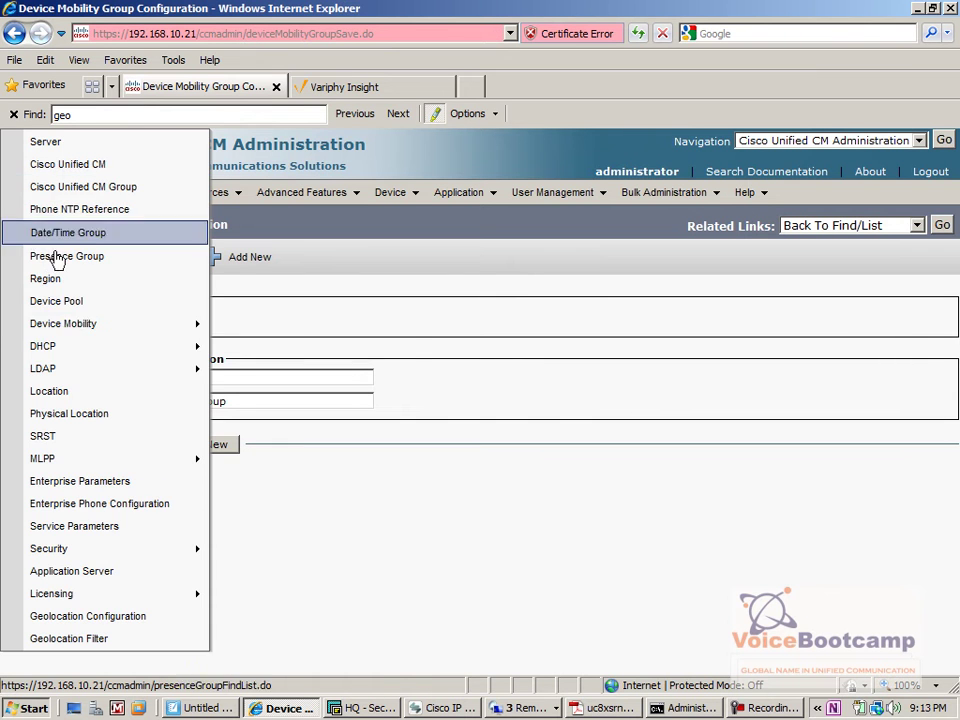
{"action": "mouse_move", "coordinate": [95, 325]}
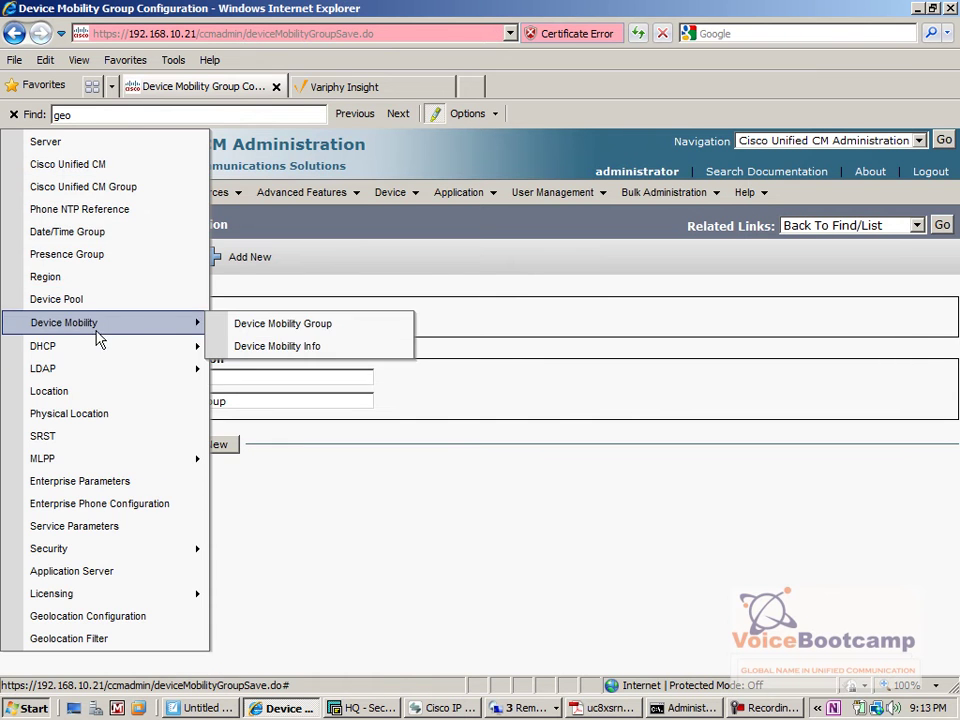
{"action": "left_click", "coordinate": [258, 350]}
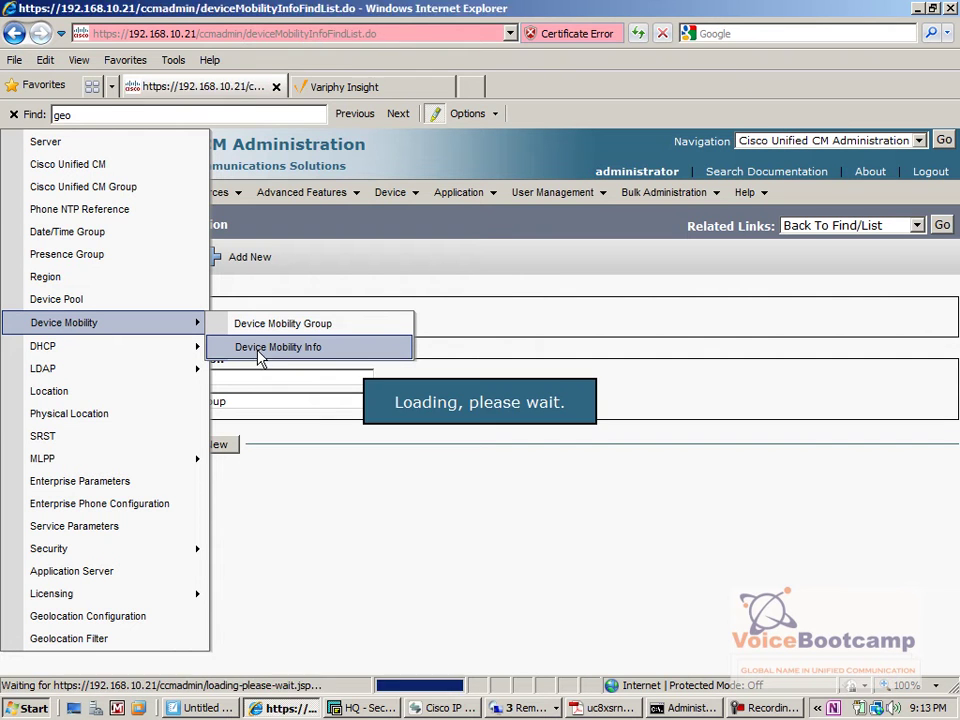
{"action": "left_click", "coordinate": [58, 370]}
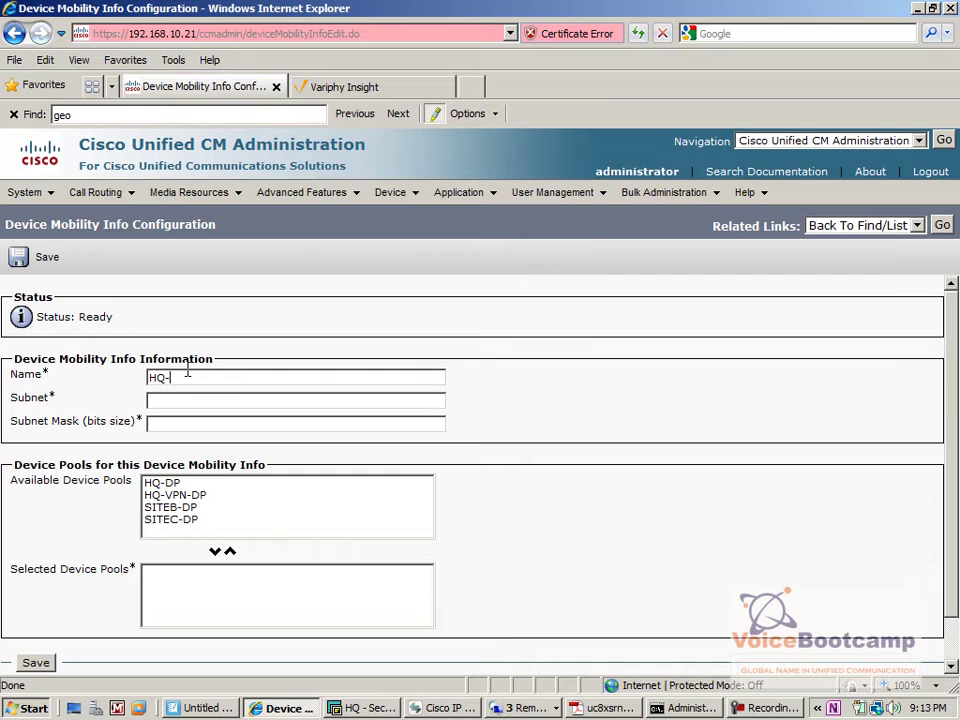
{"action": "type", "text": "HQ-DeviceInfo"}
{"action": "left_click", "coordinate": [206, 377]}
{"action": "type", "text": "MobilityInfo"}
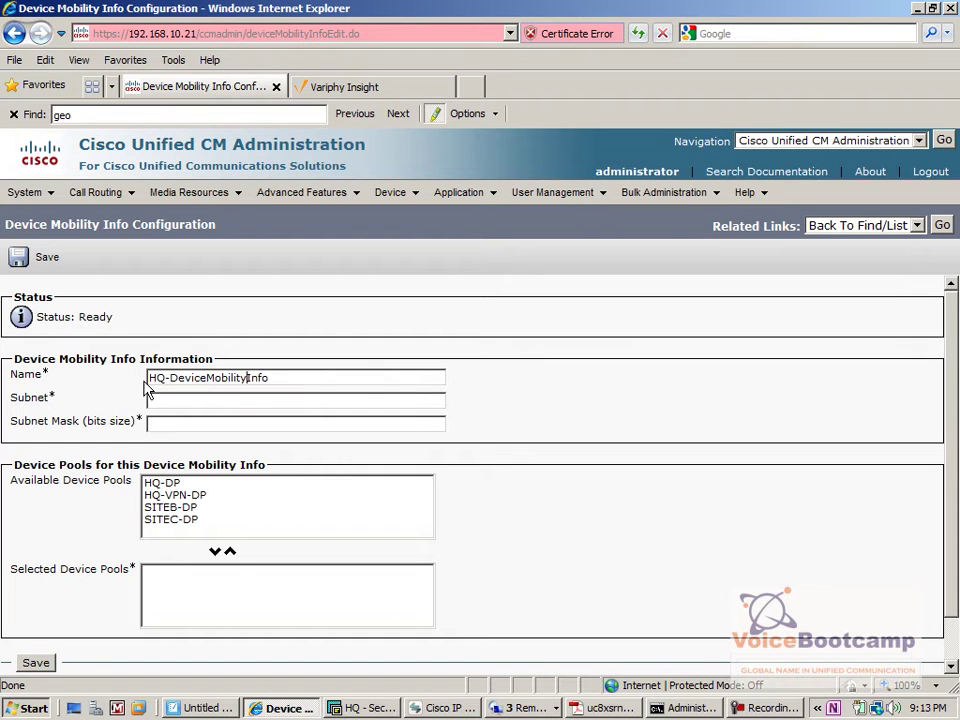
{"action": "left_click_drag", "start_coordinate": [149, 380], "coordinate": [268, 378]}
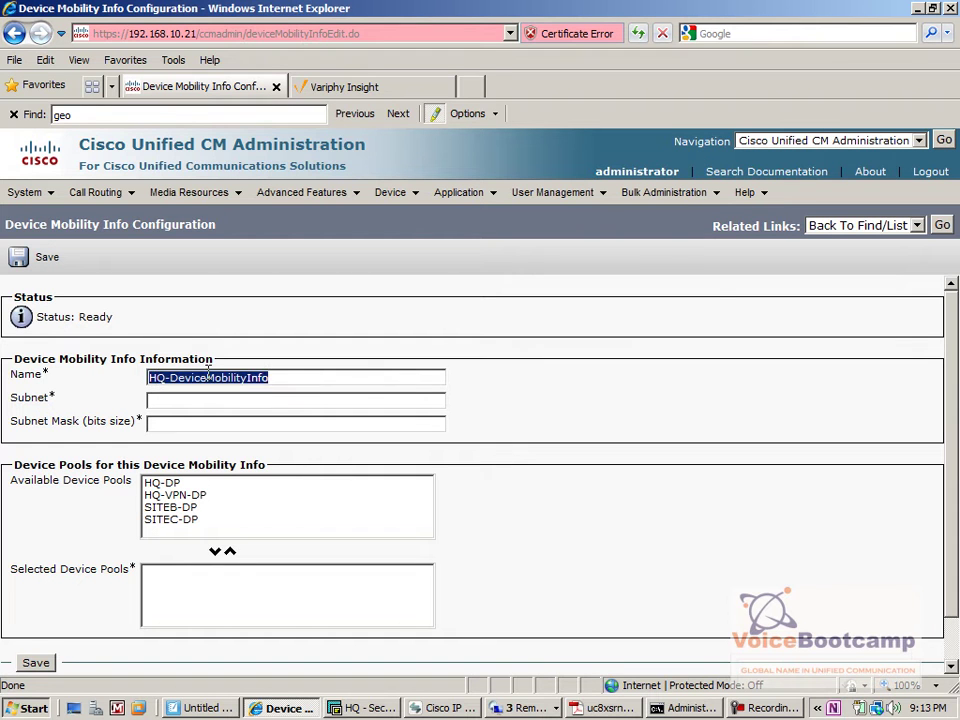
Set the HQ entry's subnet to 135.1.66.0 and its subnet mask size to 24 bits
{"action": "left_click", "coordinate": [271, 402]}
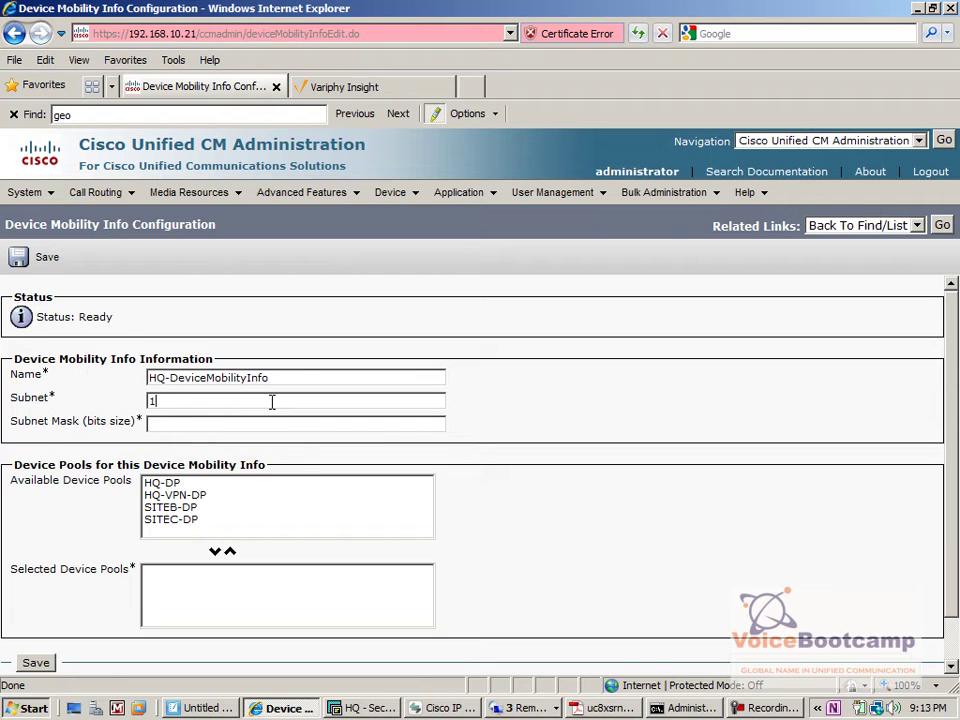
{"action": "type", "text": "135.1.66.0"}
{"action": "key", "text": "Tab"}
{"action": "type", "text": "255.255.255.0"}
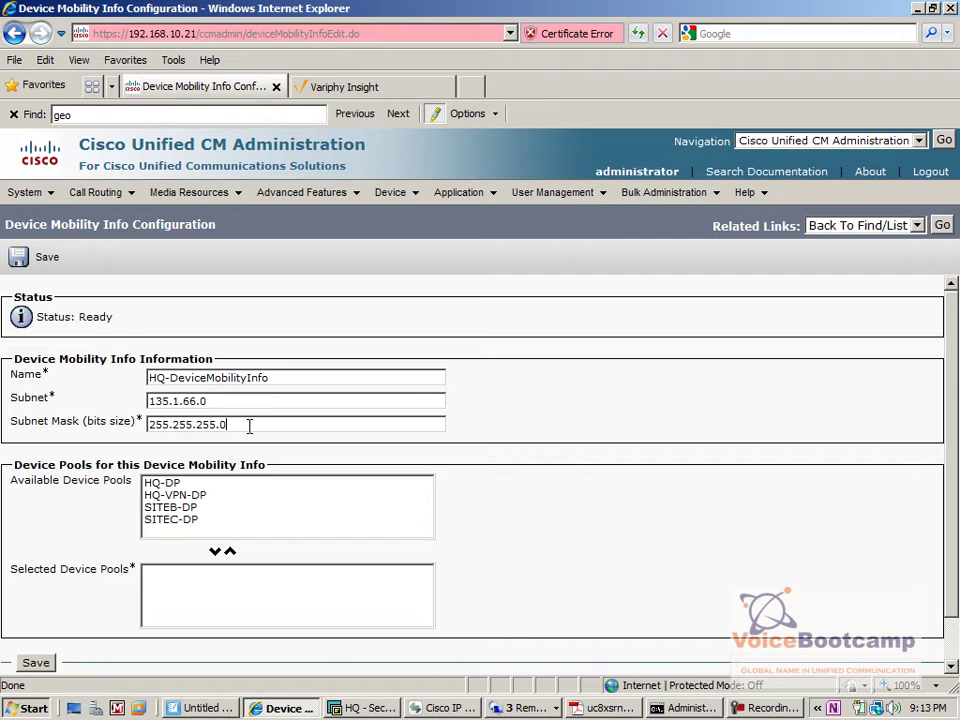
{"action": "left_click", "coordinate": [225, 401]}
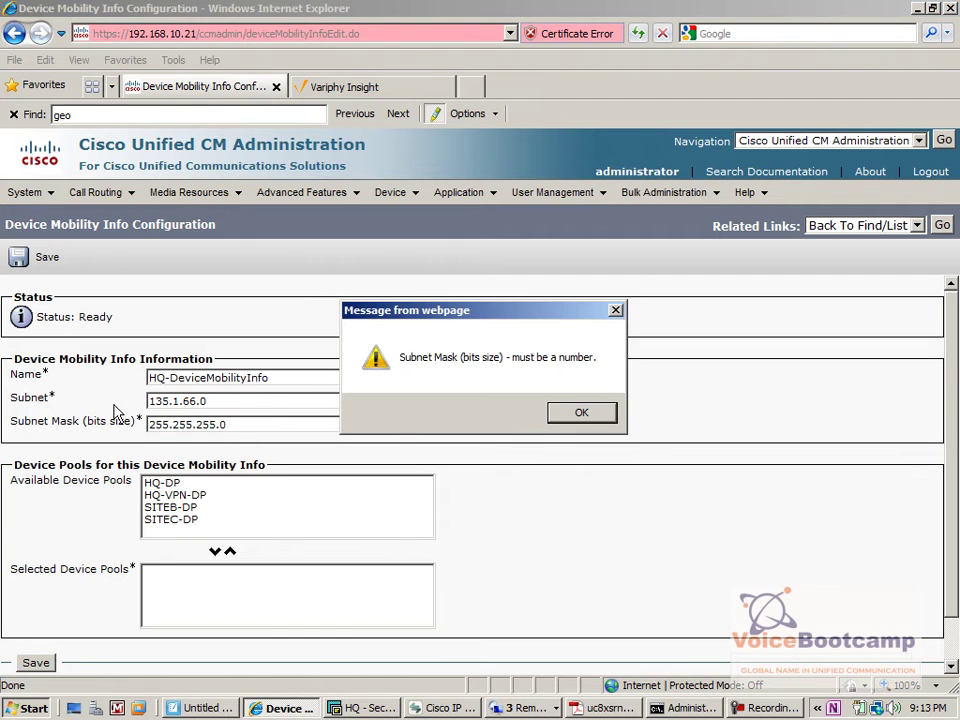
{"action": "left_click", "coordinate": [576, 411]}
{"action": "left_click_drag", "start_coordinate": [267, 424], "coordinate": [60, 422]}
{"action": "type", "text": "24"}
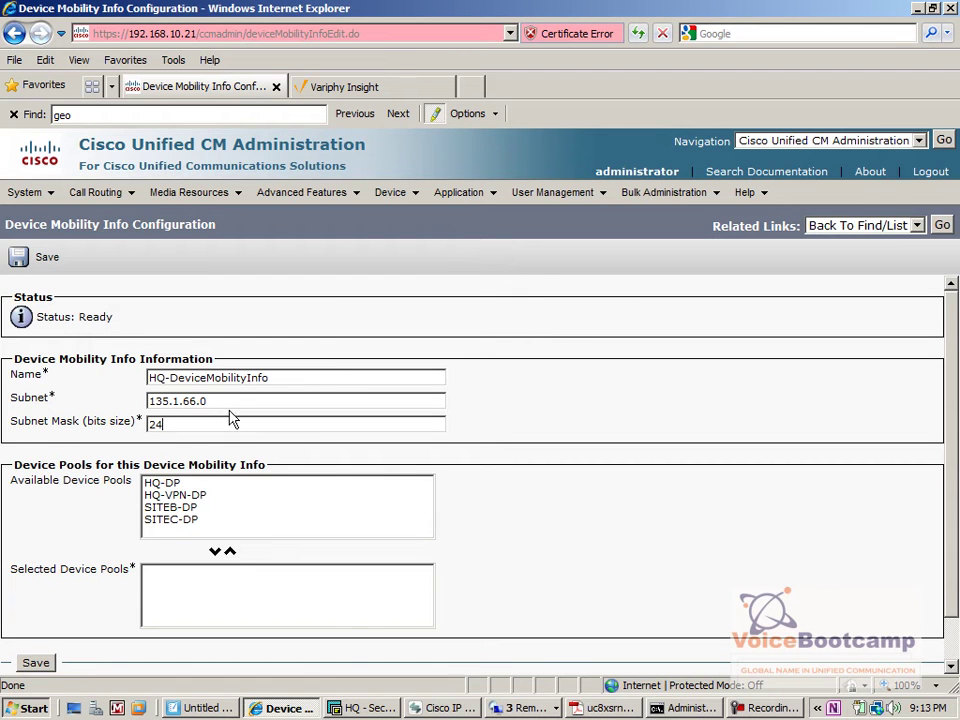
{"action": "left_click_drag", "start_coordinate": [229, 401], "coordinate": [96, 403]}
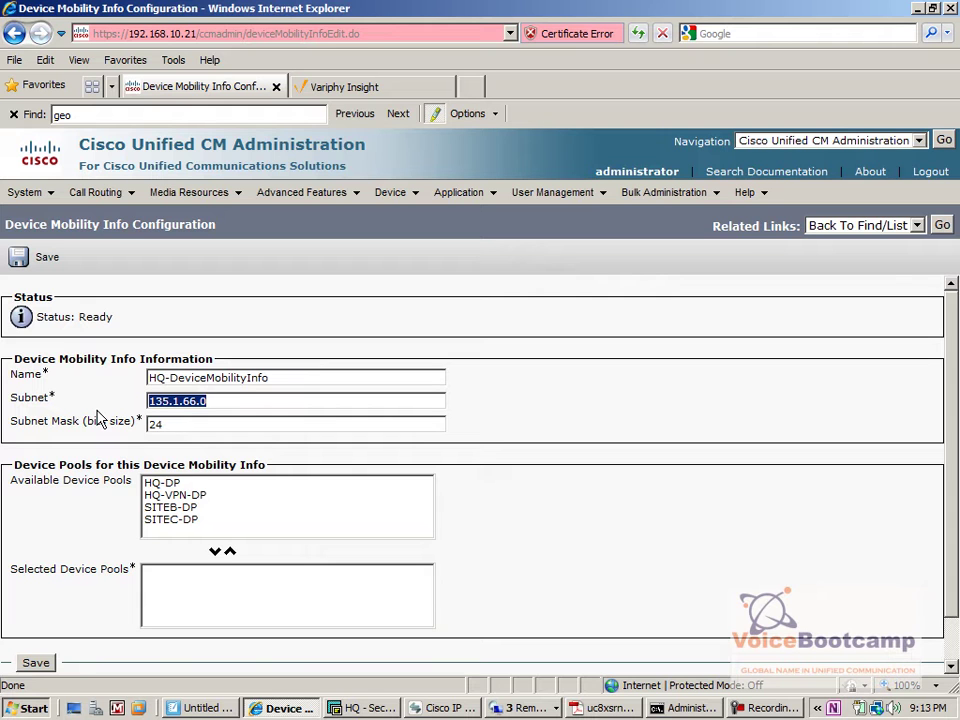
Assign the HQ-DP device pool to HQ-DeviceMobilityInfo and save the entry, accepting the device reset
{"action": "left_click", "coordinate": [193, 516]}
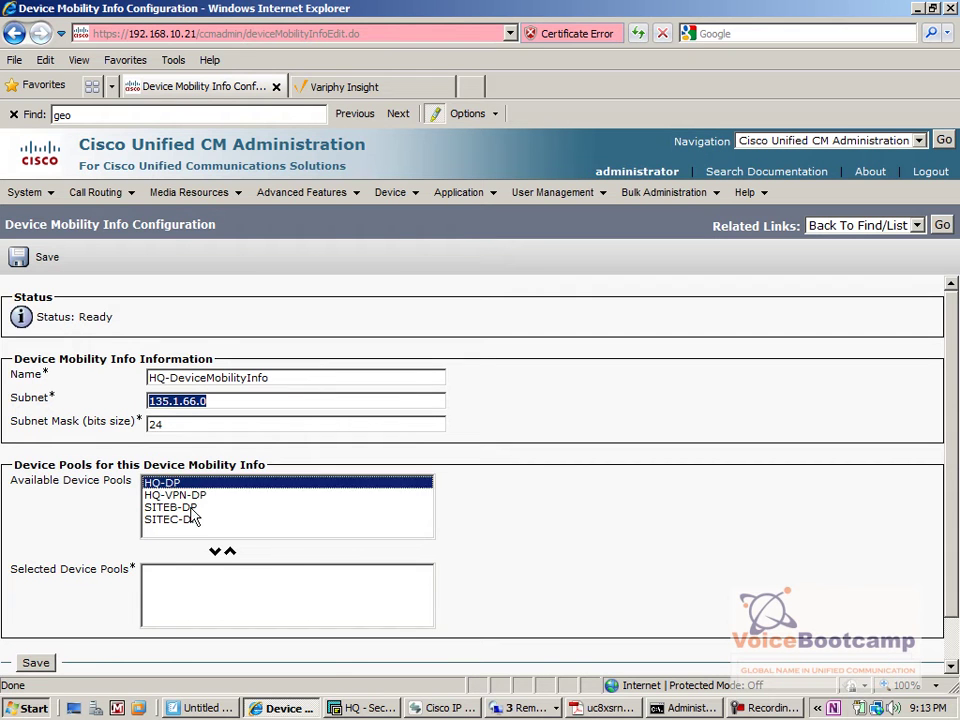
{"action": "left_click", "coordinate": [215, 551]}
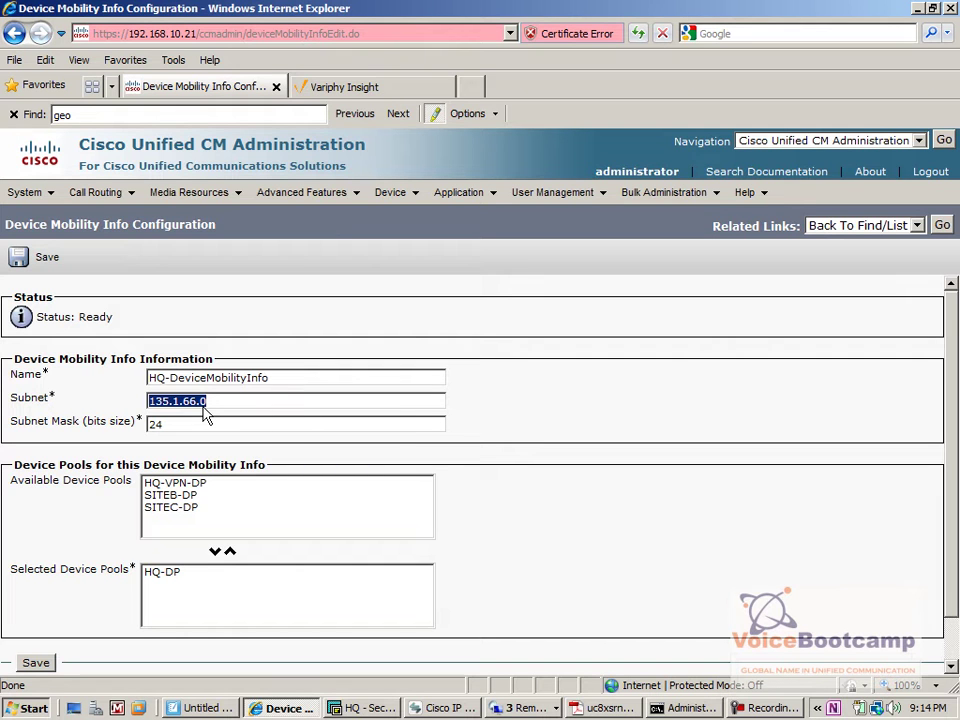
{"action": "left_click", "coordinate": [240, 401]}
{"action": "left_click_drag", "start_coordinate": [207, 401], "coordinate": [103, 408]}
{"action": "left_click", "coordinate": [186, 576]}
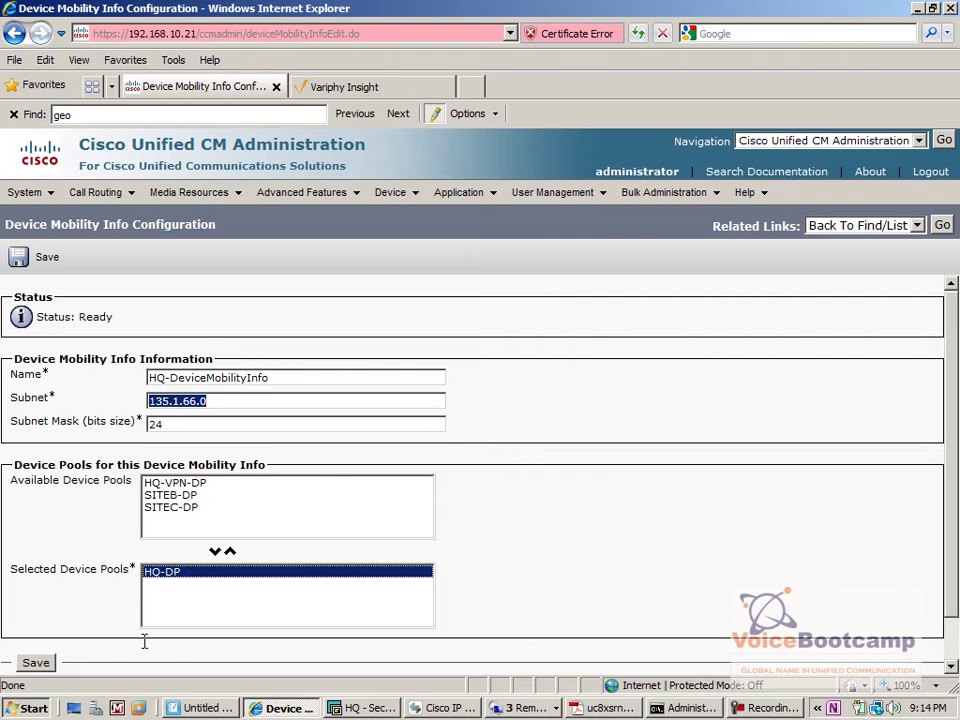
{"action": "left_click", "coordinate": [34, 664]}
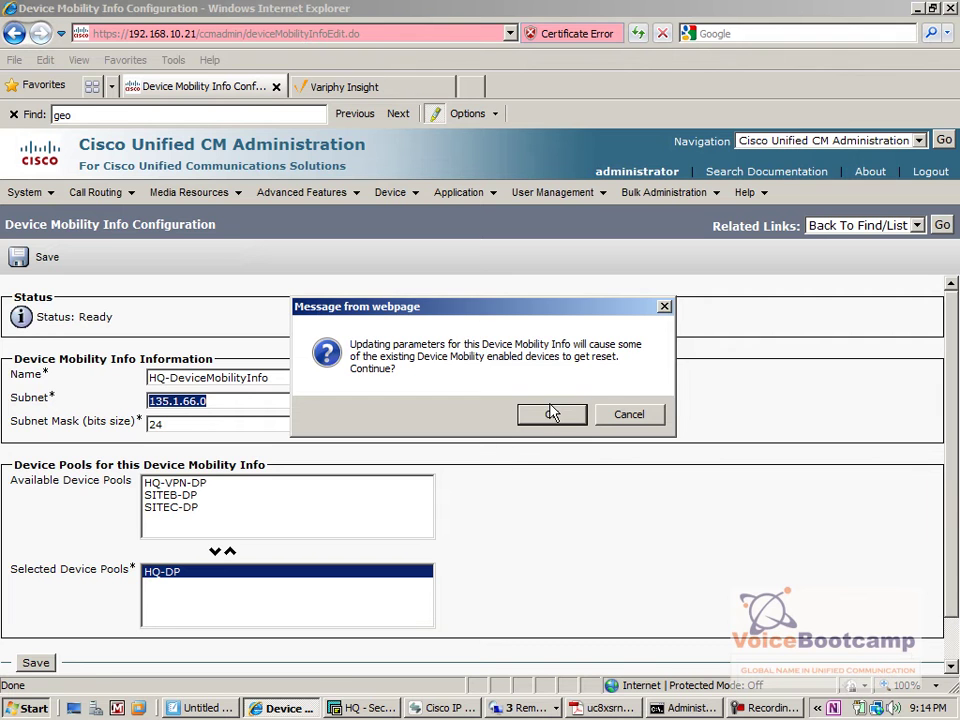
{"action": "left_click", "coordinate": [552, 414]}
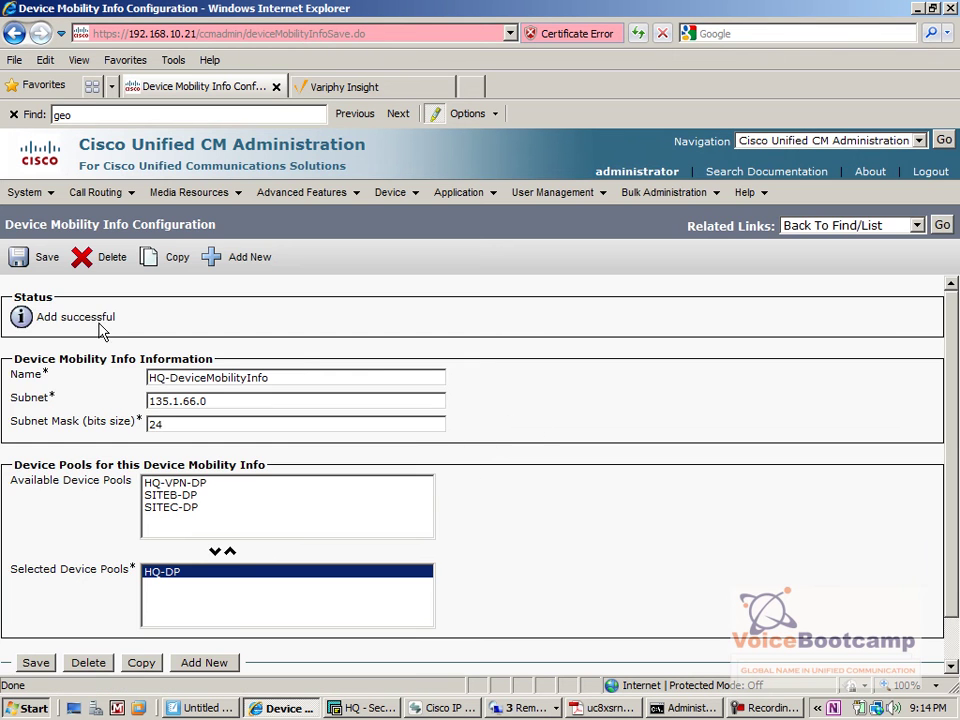
Start another Device Mobility Info entry named SiteB-MobilityInfo with subnet 172.16.1.0 and a 24-bit subnet mask
{"action": "left_click", "coordinate": [268, 260]}
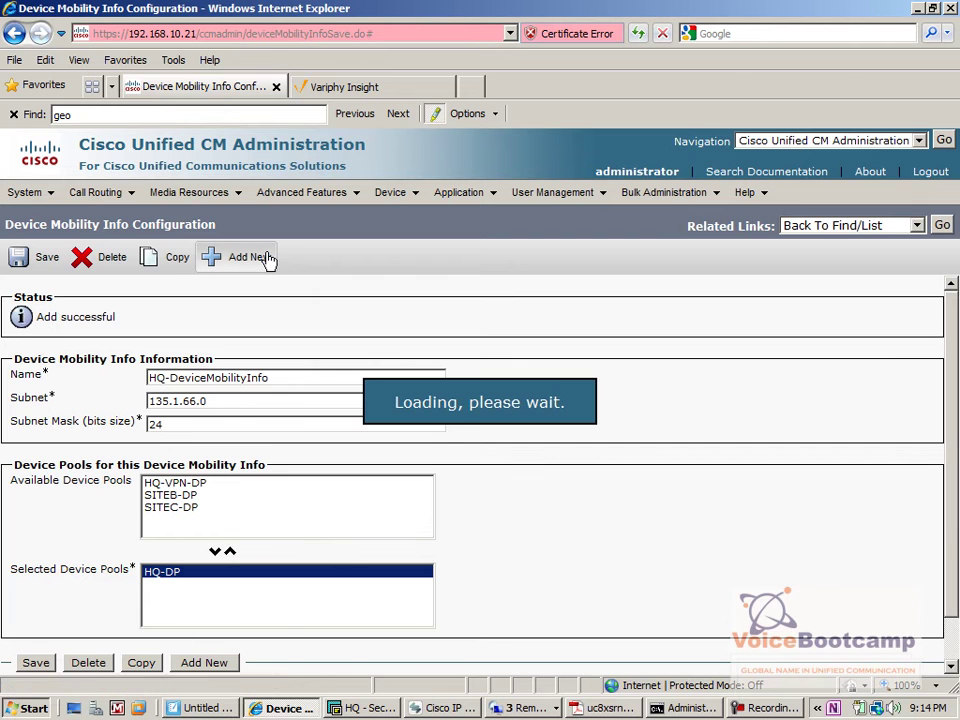
{"action": "left_click", "coordinate": [230, 375]}
{"action": "type", "text": "SiteB"}
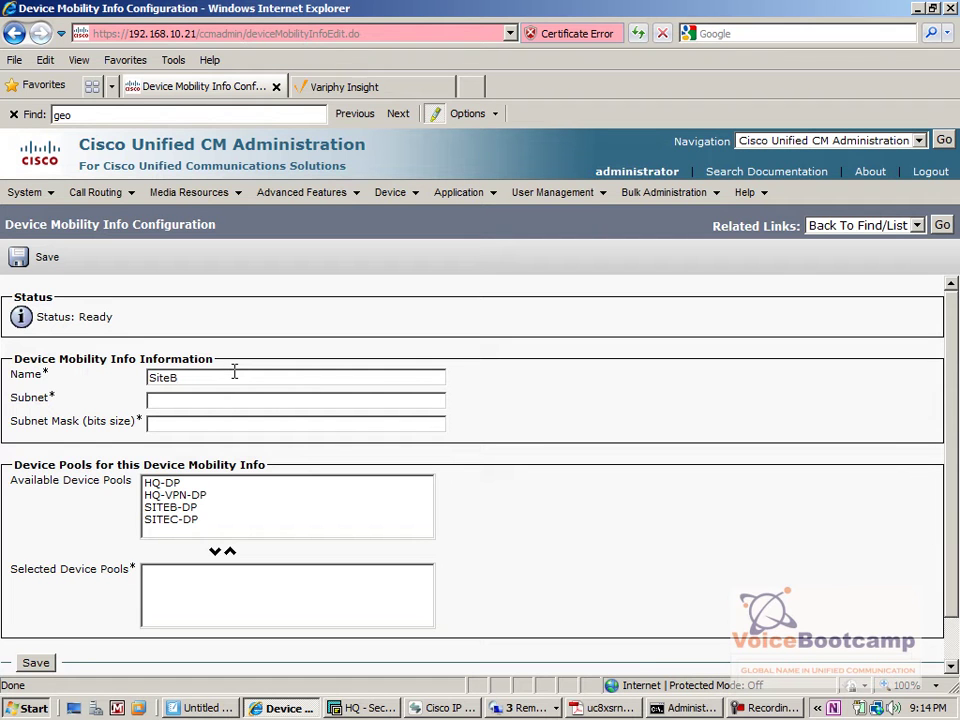
{"action": "type", "text": "-Mobility"}
{"action": "type", "text": "Info"}
{"action": "type", "text": "172"}
{"action": "type", "text": ".16.1.0"}
{"action": "type", "text": "24"}
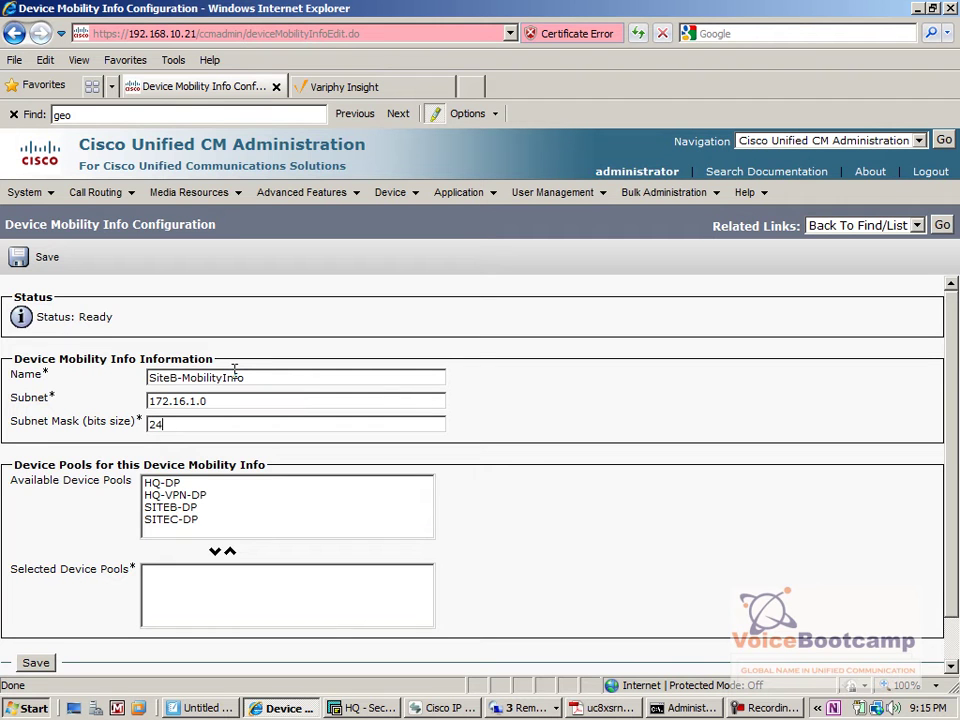
Assign the SITEB-DP device pool to SiteB-MobilityInfo and save the entry, accepting the device reset
{"action": "left_click", "coordinate": [162, 508]}
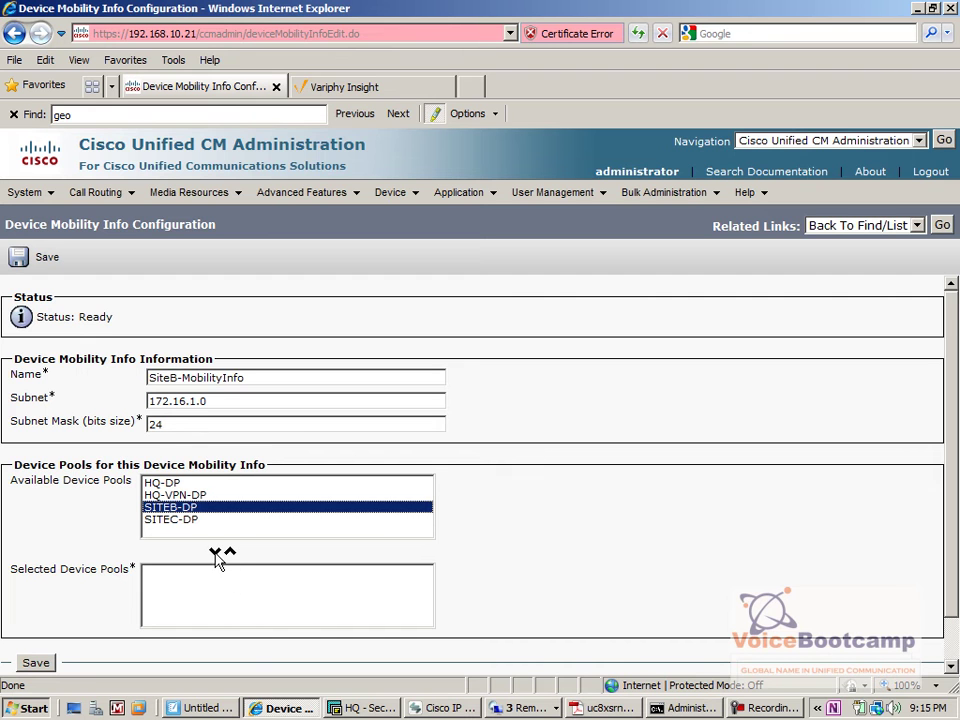
{"action": "left_click", "coordinate": [214, 551]}
{"action": "left_click", "coordinate": [161, 573]}
{"action": "left_click", "coordinate": [36, 664]}
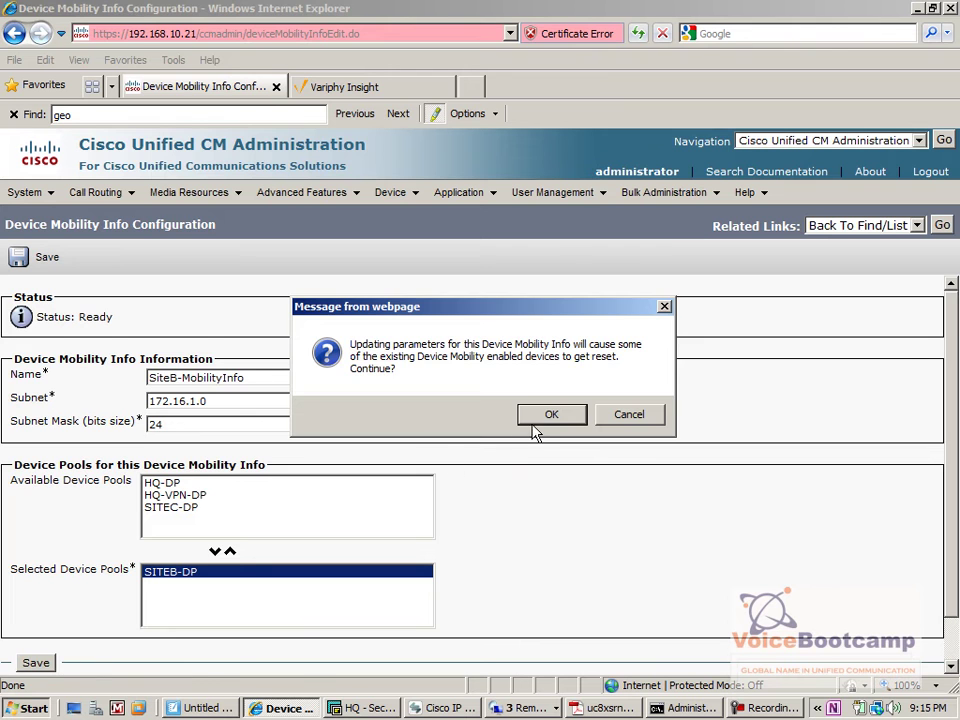
{"action": "left_click", "coordinate": [542, 420]}
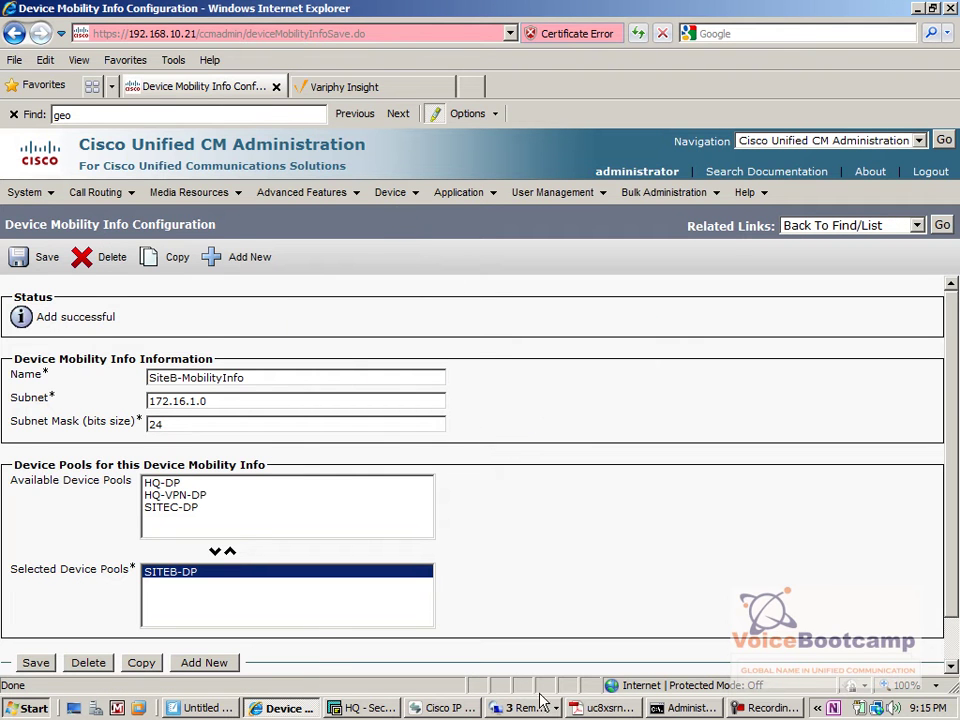
Switch to Cisco IP Communicator, call extension 3001, check the codecs in the call statistics, and end the call
{"action": "left_click", "coordinate": [448, 708]}
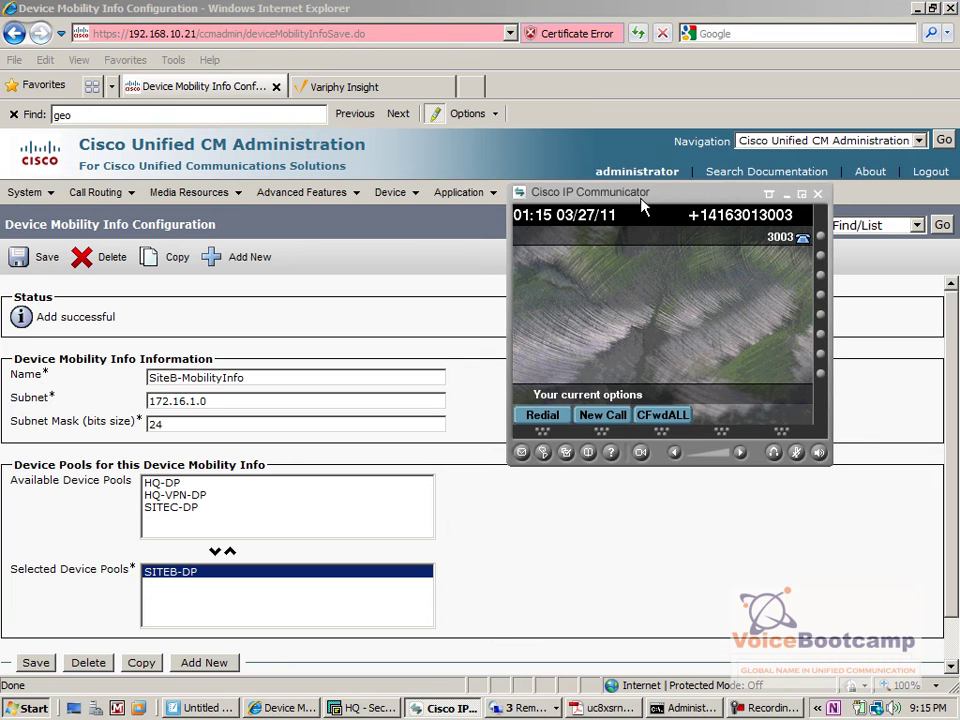
{"action": "left_click_drag", "start_coordinate": [667, 204], "coordinate": [649, 201]}
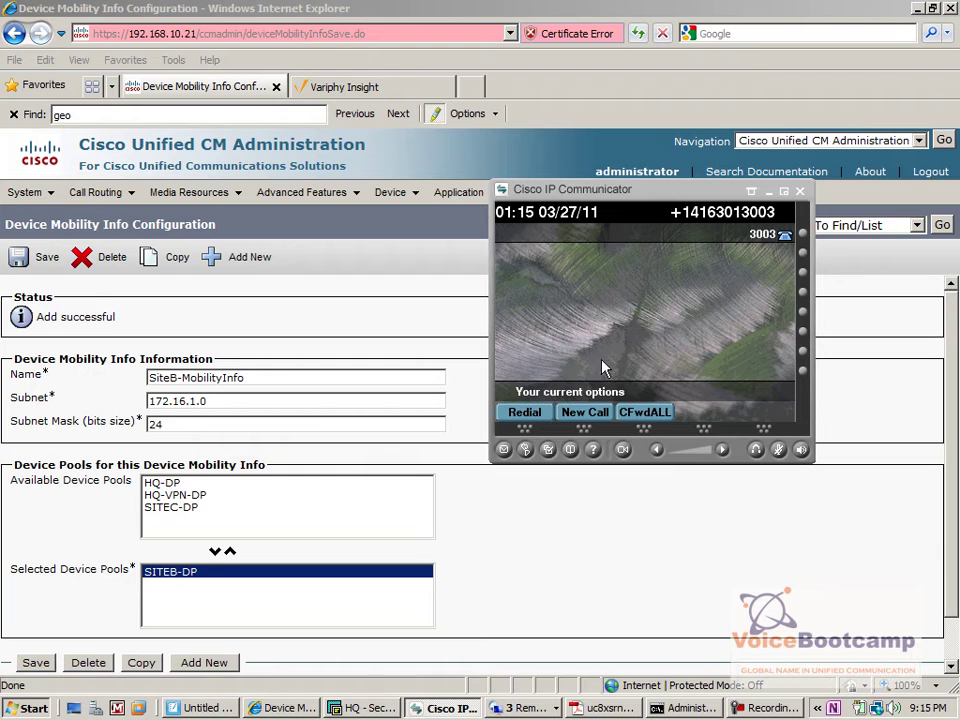
{"action": "left_click", "coordinate": [576, 417]}
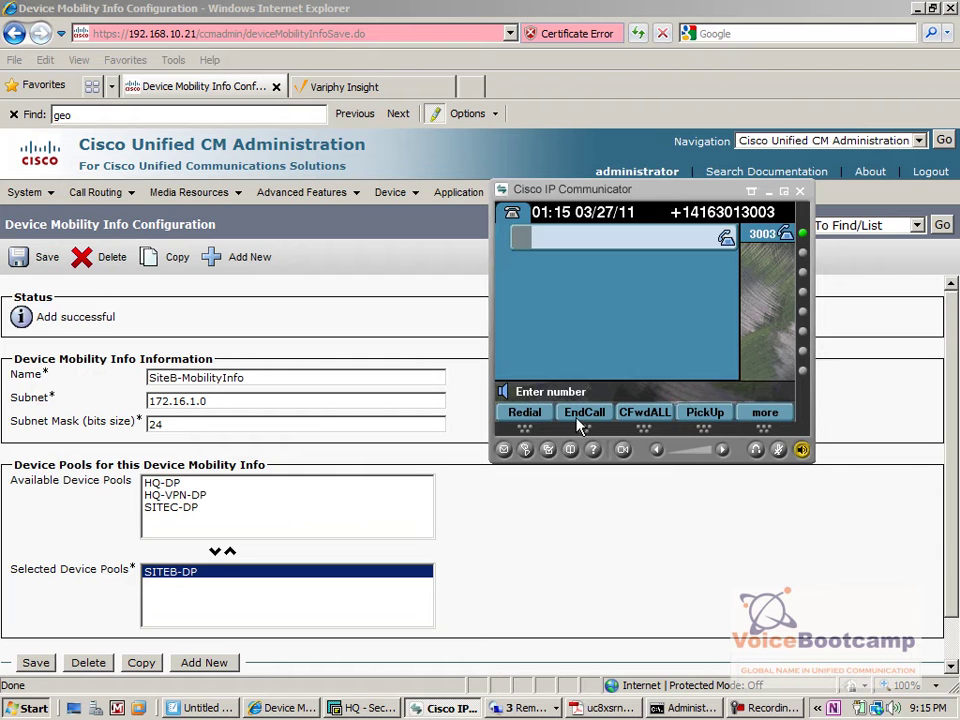
{"action": "type", "text": "3001"}
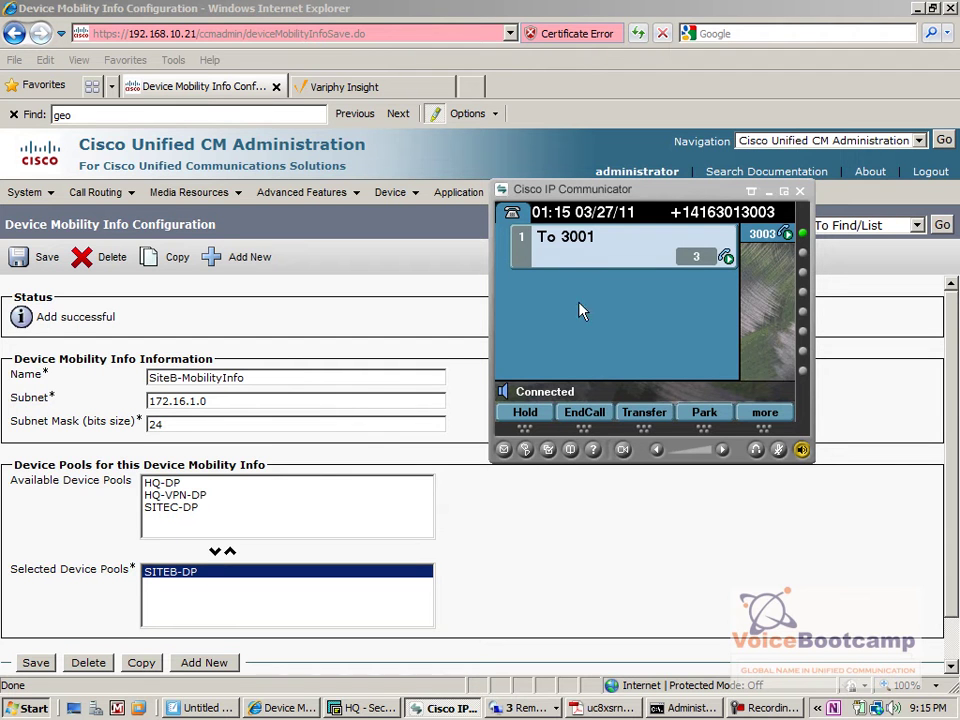
{"action": "left_click", "coordinate": [592, 449]}
{"action": "left_click", "coordinate": [592, 449]}
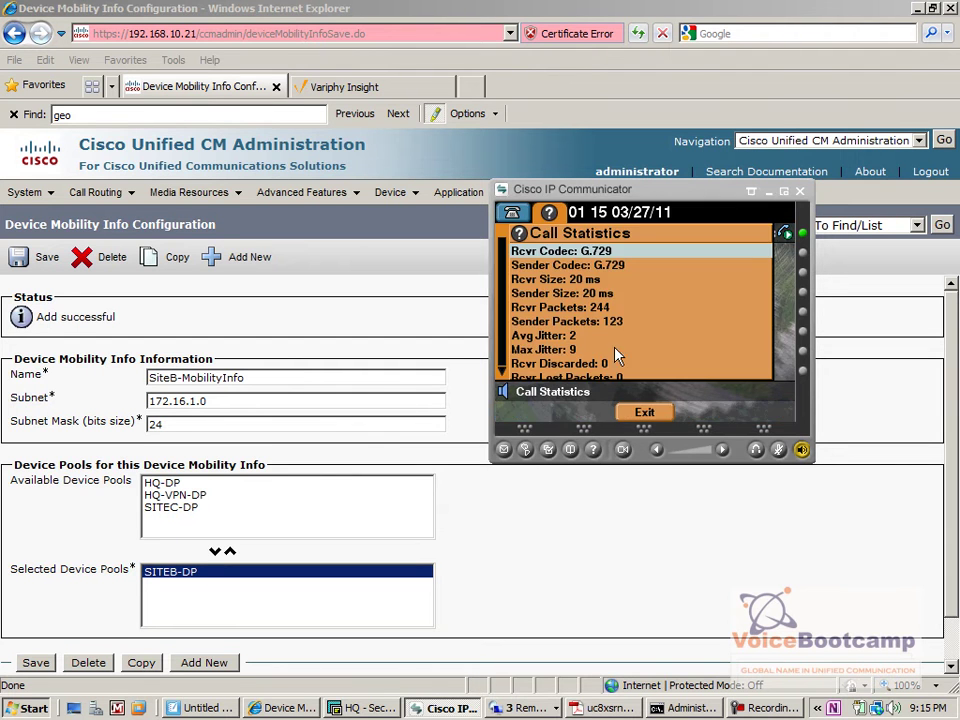
{"action": "left_click", "coordinate": [642, 412]}
{"action": "left_click", "coordinate": [583, 414]}
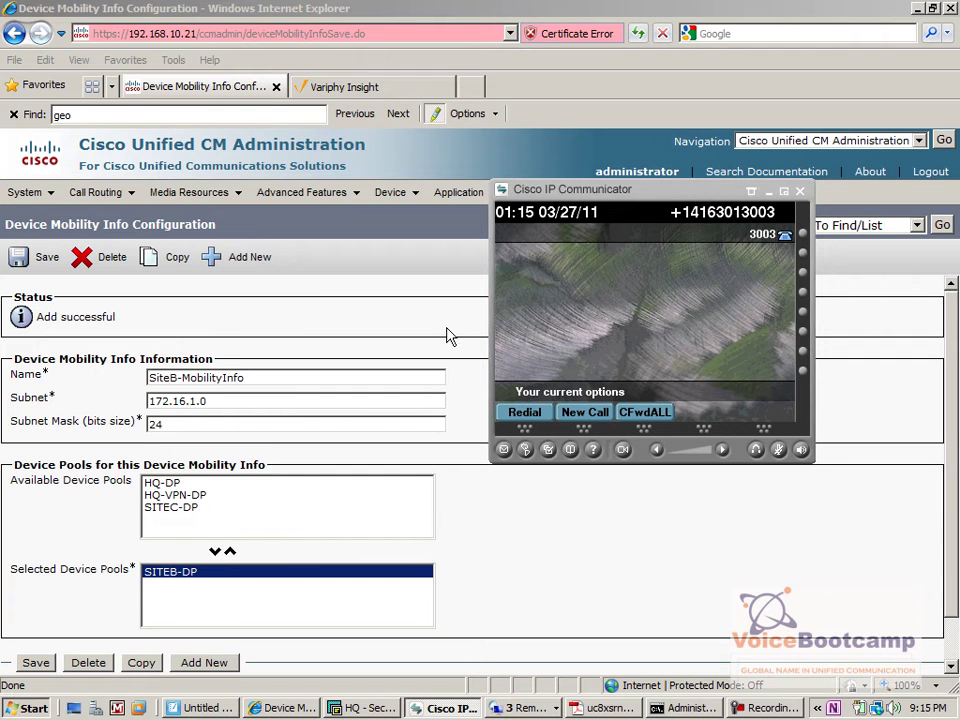
Select the softphone described as HQ Phone 3 for VPN users in the CM Administration phone list and reset it
{"action": "mouse_move", "coordinate": [397, 205]}
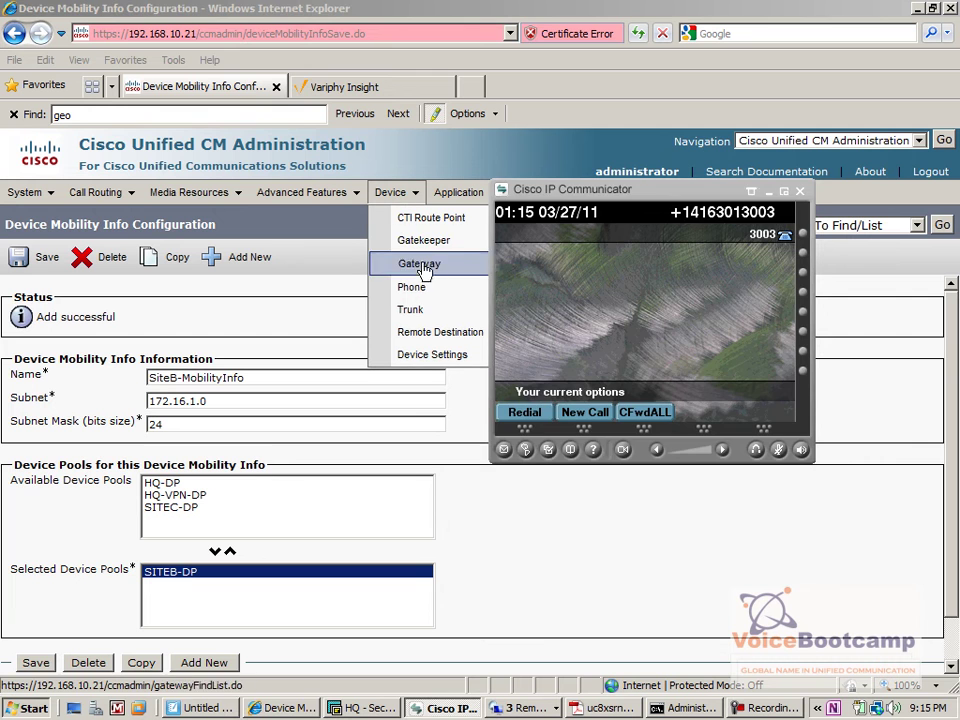
{"action": "left_click", "coordinate": [432, 290]}
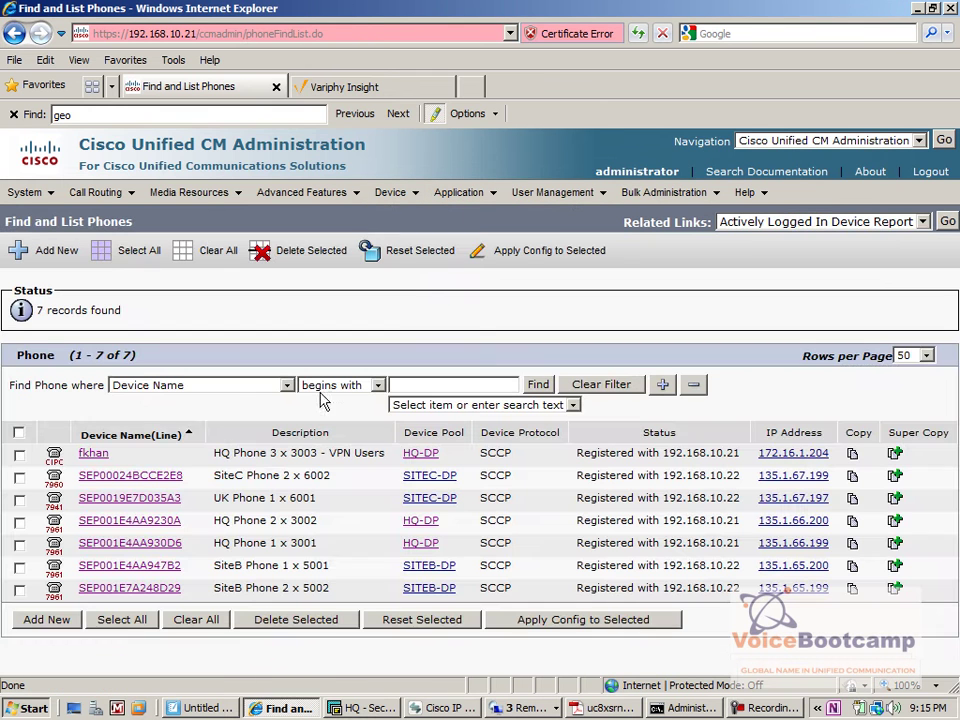
{"action": "left_click", "coordinate": [19, 455]}
{"action": "left_click", "coordinate": [439, 618]}
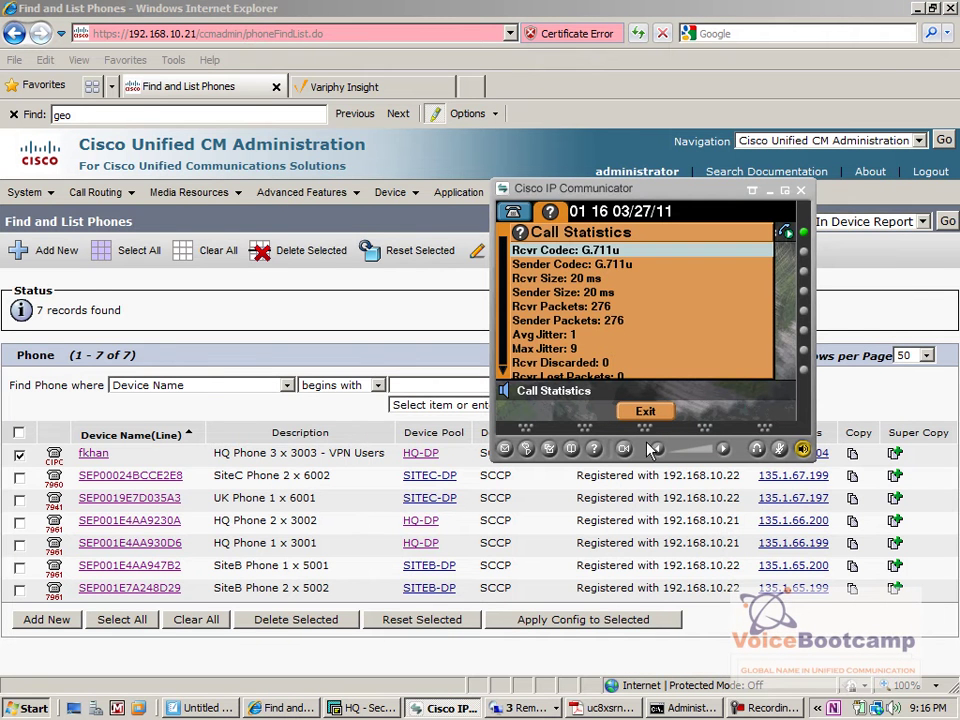
Close the call statistics in Cisco IP Communicator and end the test call
{"action": "left_click", "coordinate": [644, 411]}
{"action": "left_click", "coordinate": [586, 411]}
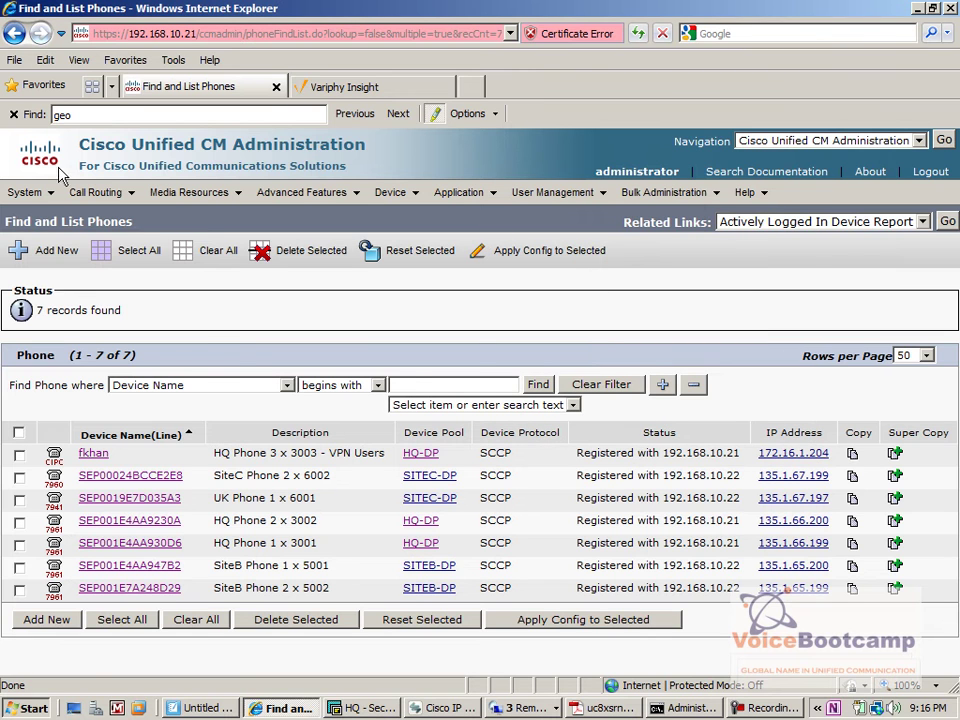
{"action": "left_click", "coordinate": [25, 192]}
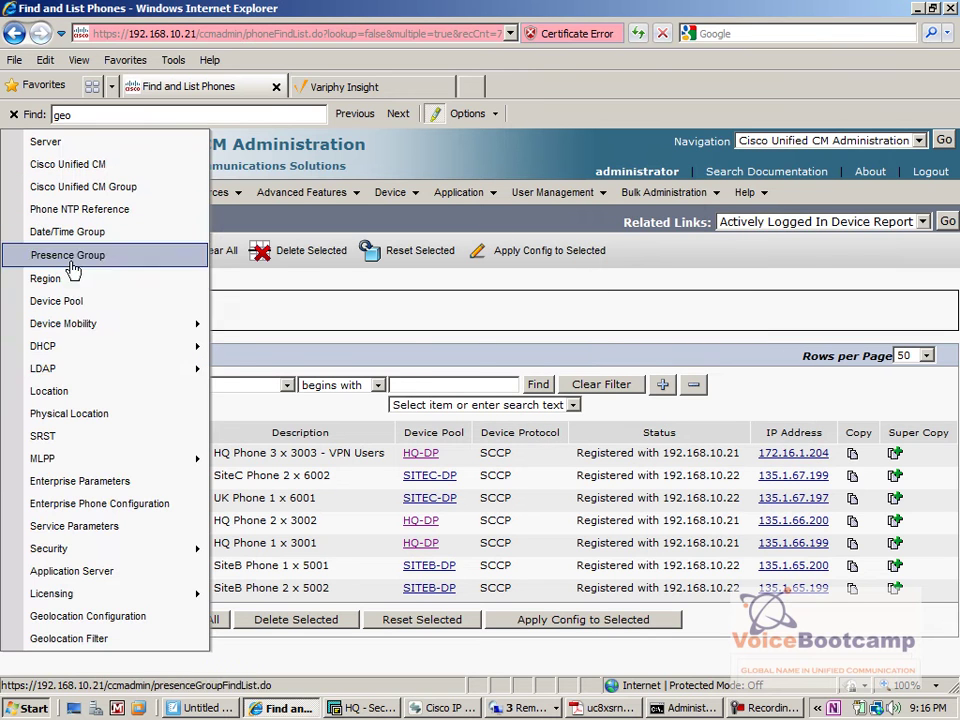
{"action": "mouse_move", "coordinate": [118, 383]}
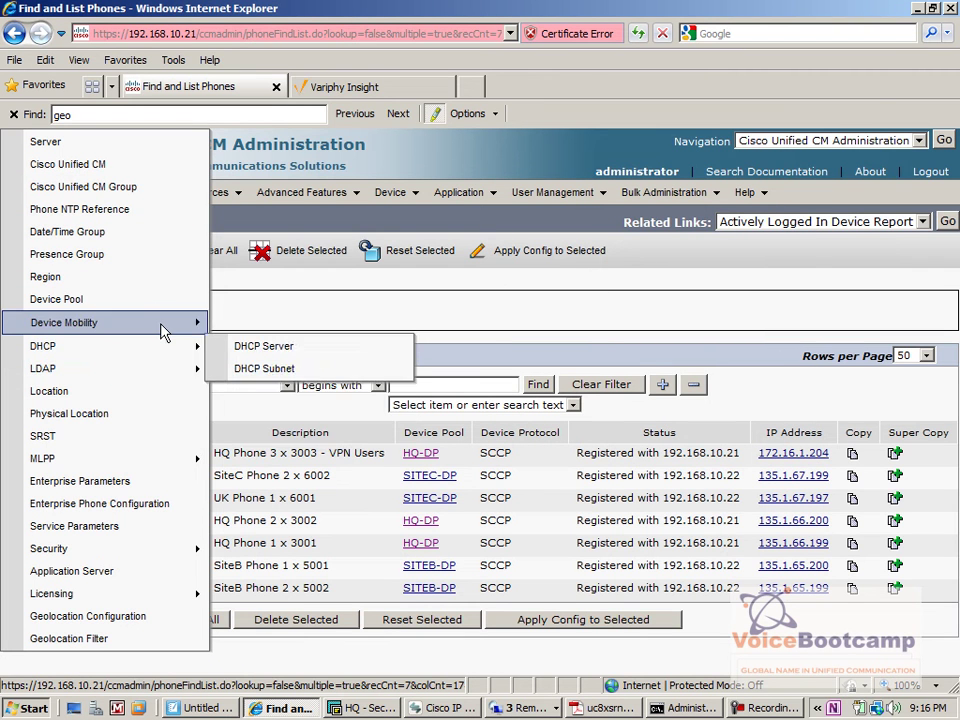
{"action": "mouse_move", "coordinate": [163, 332]}
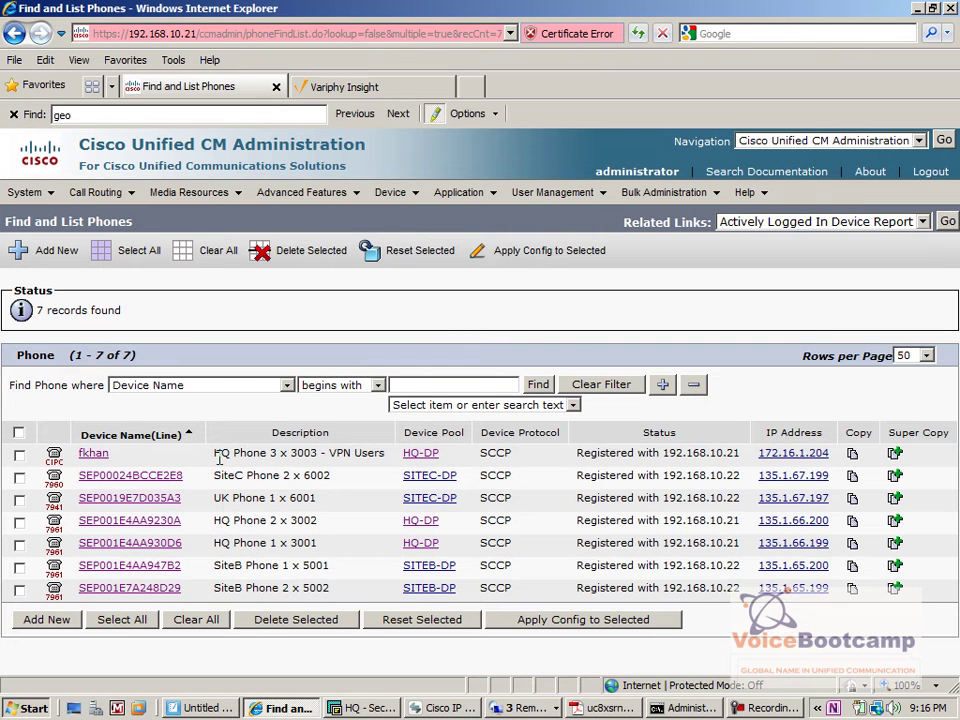
Switch to Cisco IP Communicator and exit the softphone application completely
{"action": "left_click", "coordinate": [447, 708]}
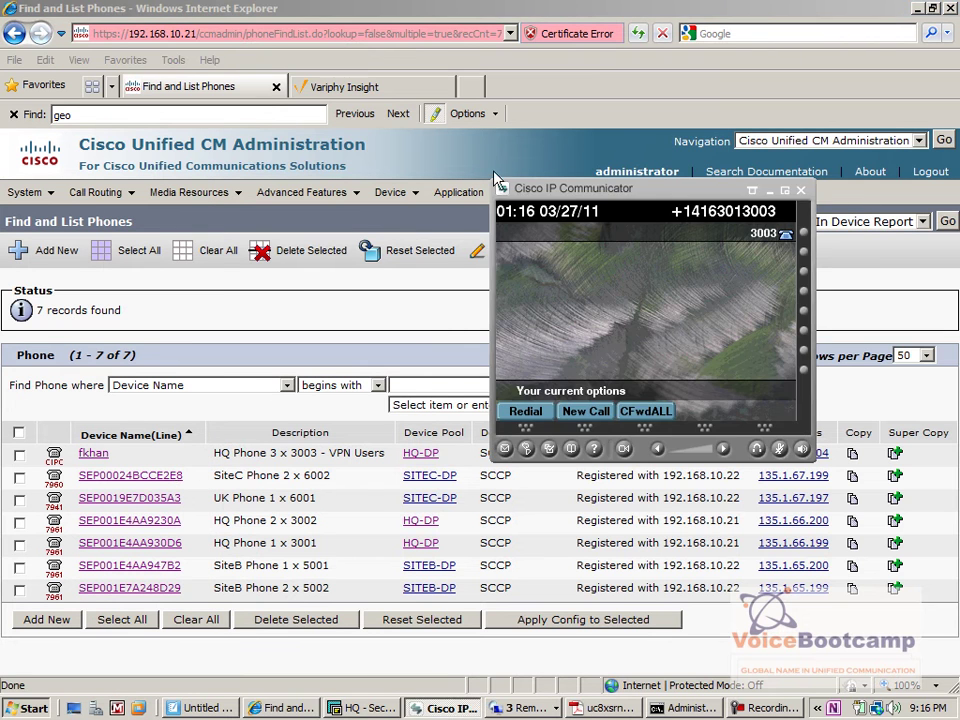
{"action": "left_click", "coordinate": [817, 708]}
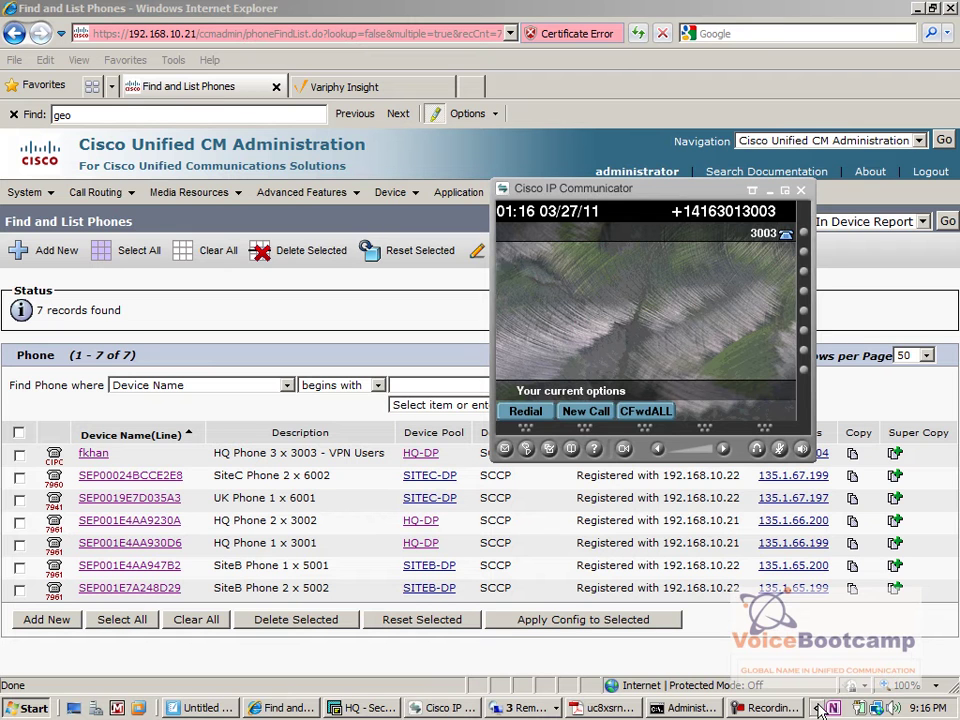
{"action": "right_click", "coordinate": [749, 710]}
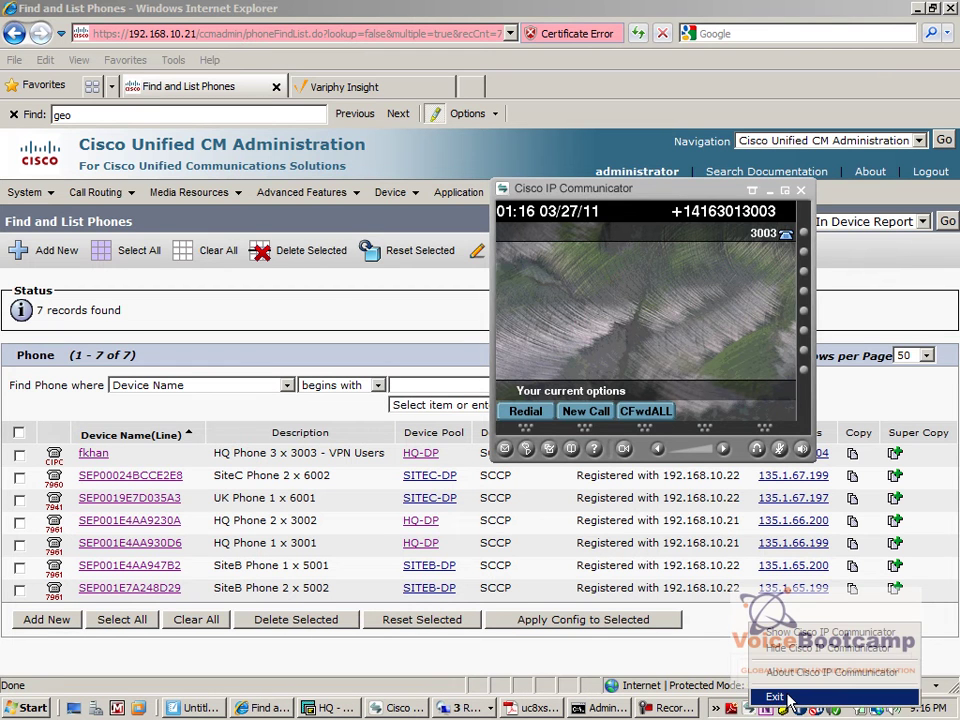
{"action": "left_click", "coordinate": [780, 696]}
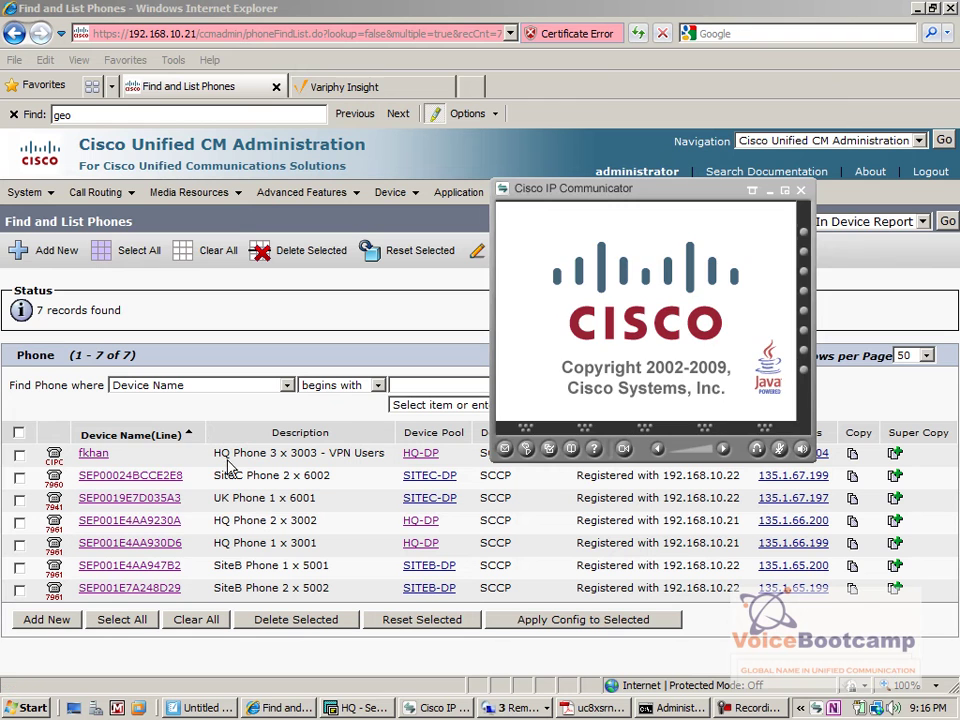
List all device mobility info entries in CM Administration and check the subnet assigned to SiteB-MobilityInfo
{"action": "left_click", "coordinate": [25, 192]}
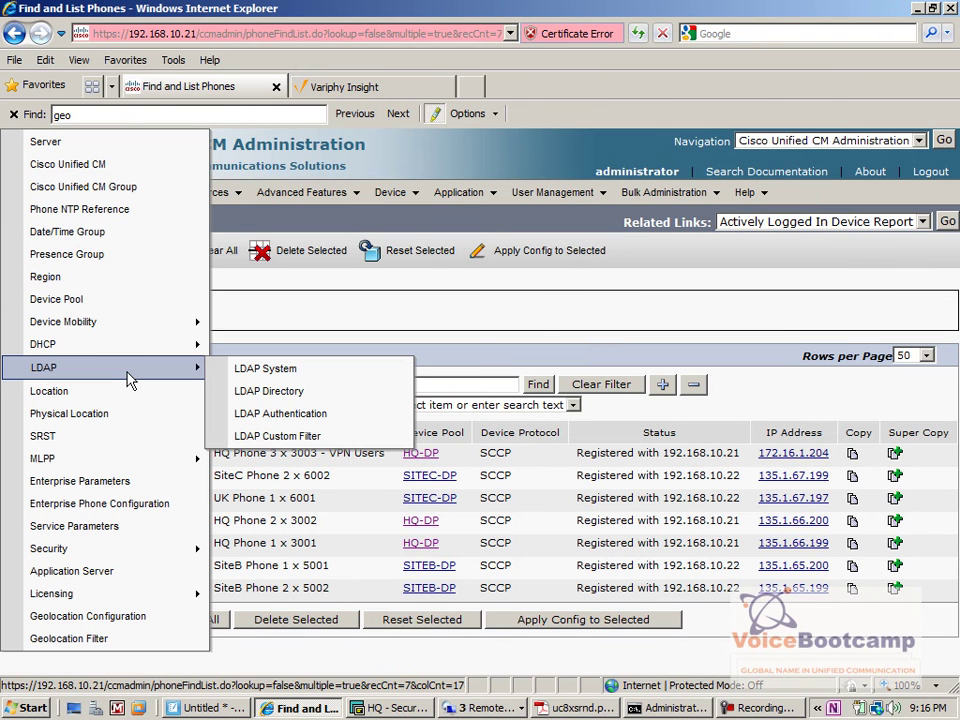
{"action": "mouse_move", "coordinate": [170, 346]}
{"action": "mouse_move", "coordinate": [141, 328]}
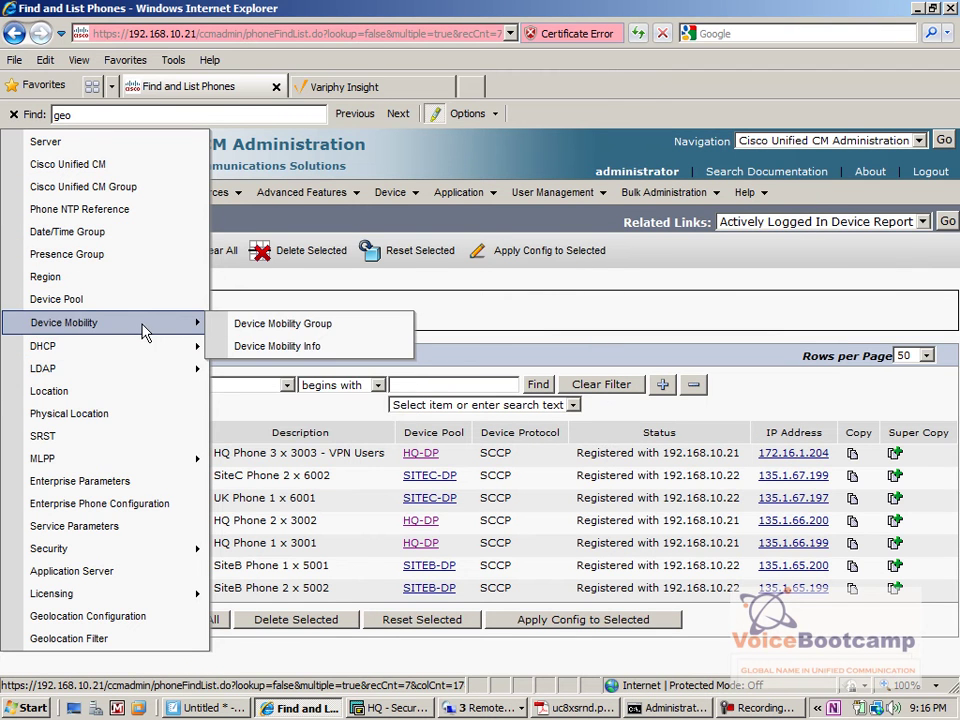
{"action": "left_click", "coordinate": [305, 356]}
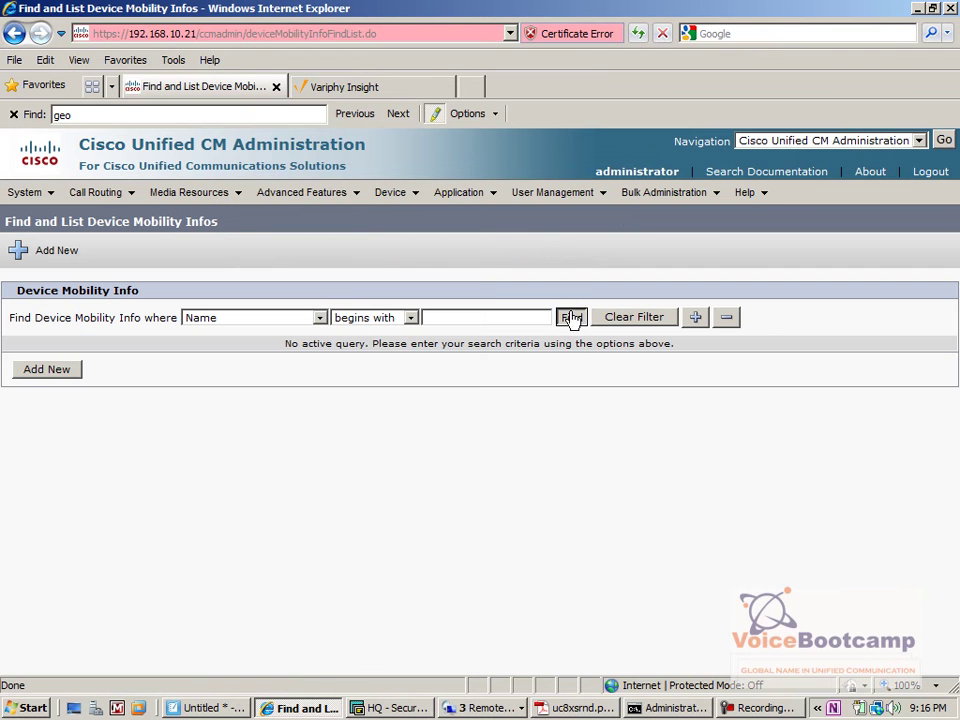
{"action": "left_click", "coordinate": [572, 318]}
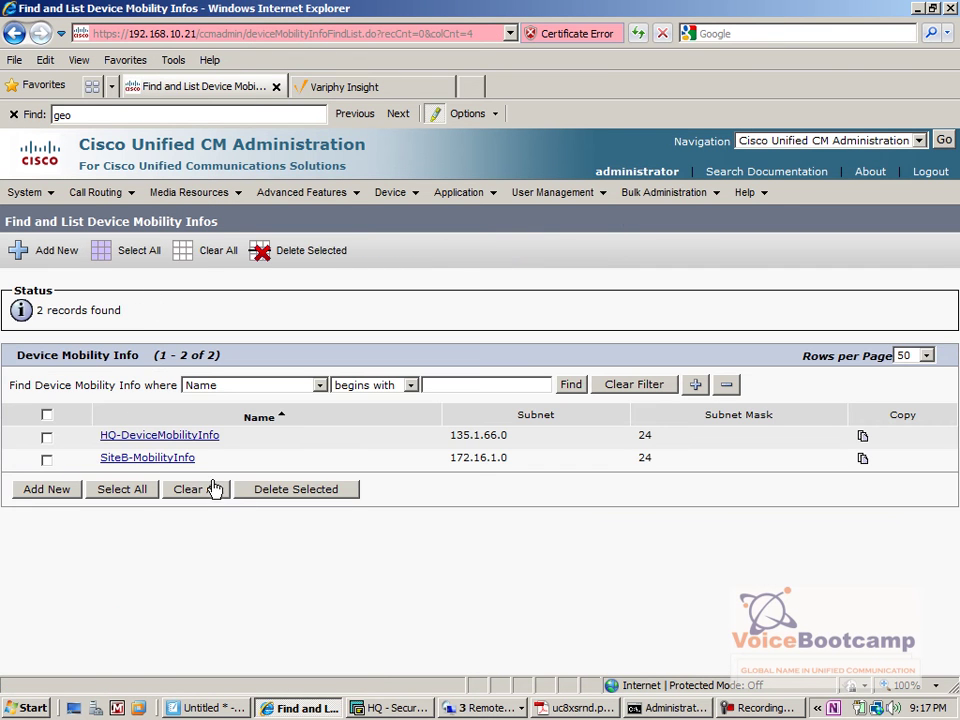
{"action": "left_click_drag", "start_coordinate": [515, 458], "coordinate": [381, 458]}
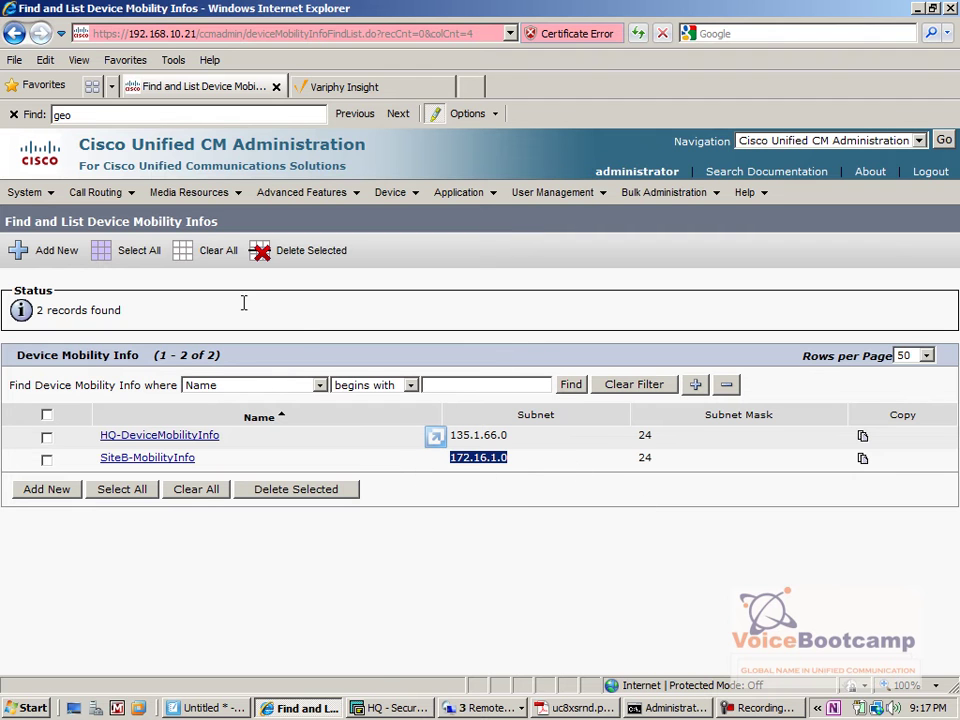
Create two physical locations named HQ and SiteB, saving each one
{"action": "mouse_move", "coordinate": [25, 192]}
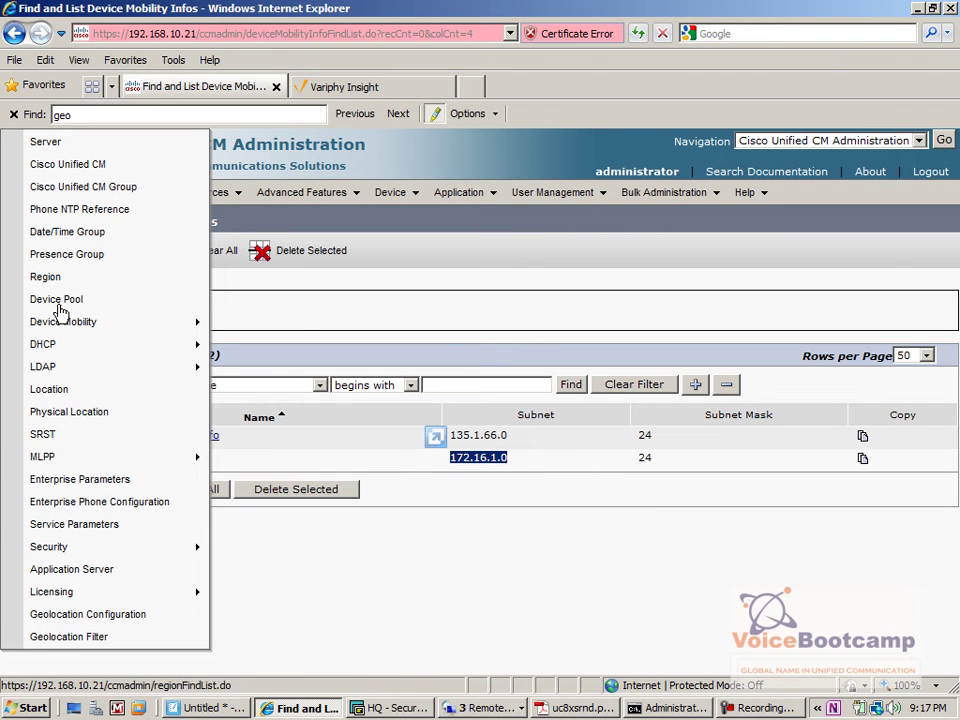
{"action": "left_click", "coordinate": [113, 417]}
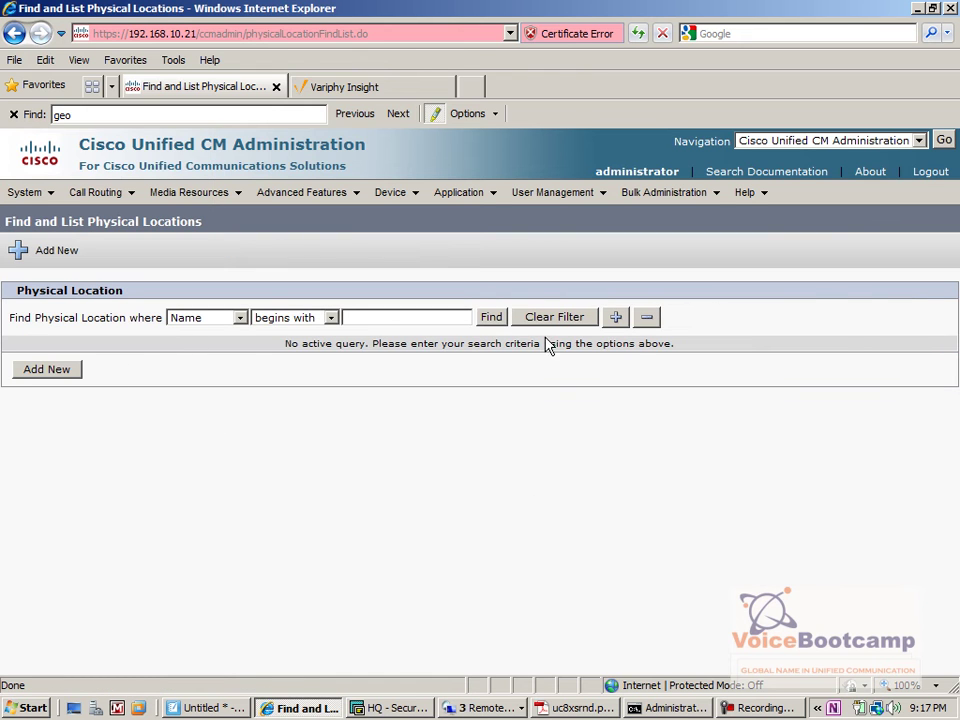
{"action": "left_click", "coordinate": [494, 320]}
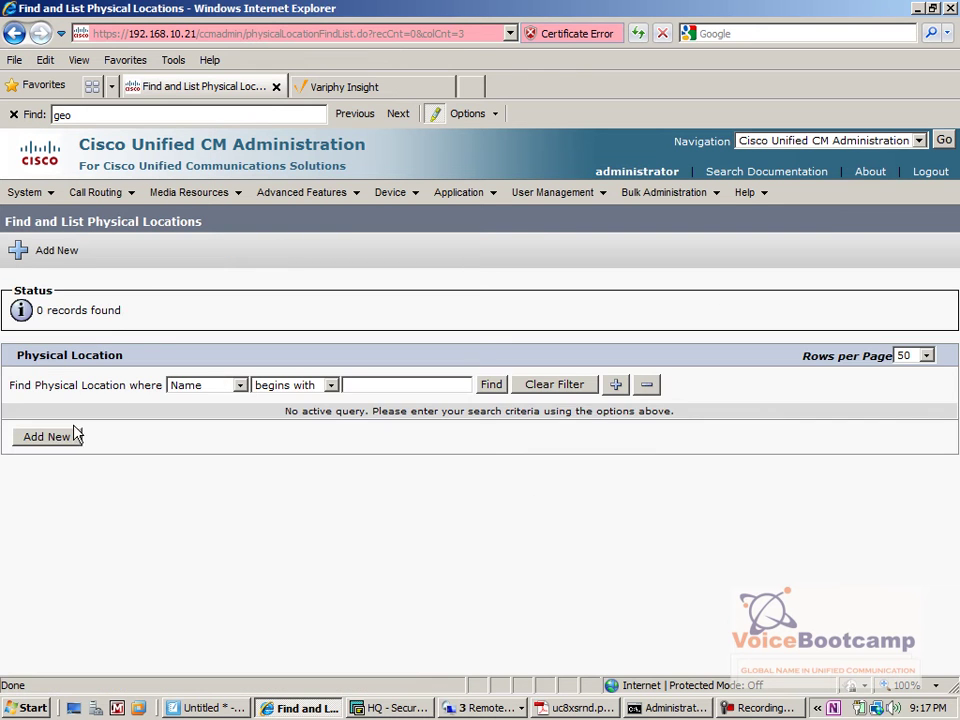
{"action": "left_click", "coordinate": [42, 438]}
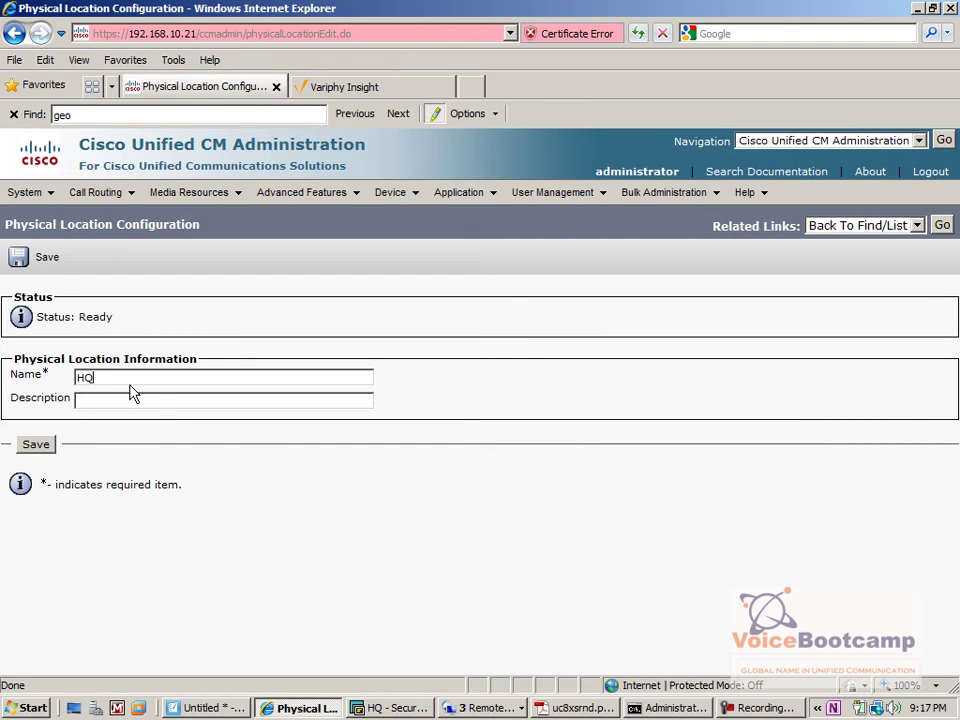
{"action": "left_click", "coordinate": [42, 444]}
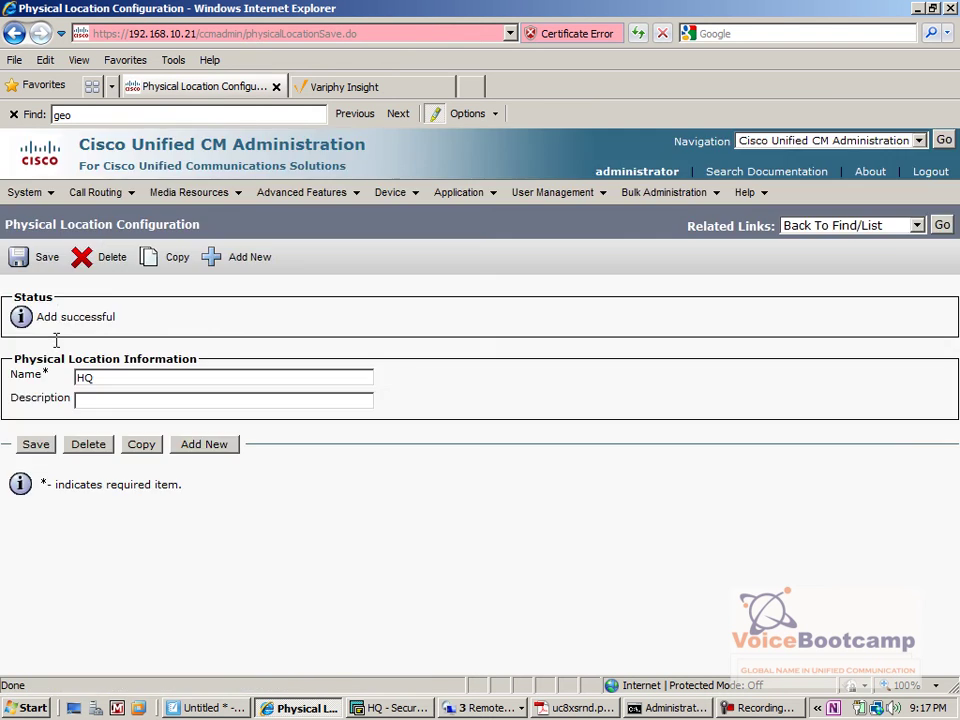
{"action": "left_click", "coordinate": [216, 260]}
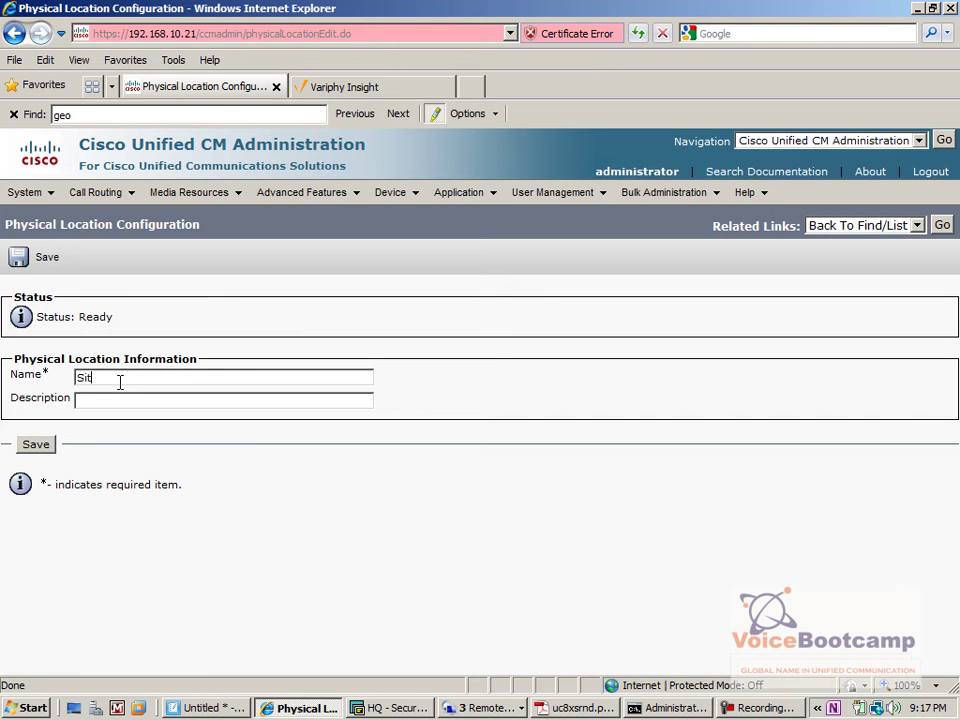
{"action": "left_click", "coordinate": [37, 444]}
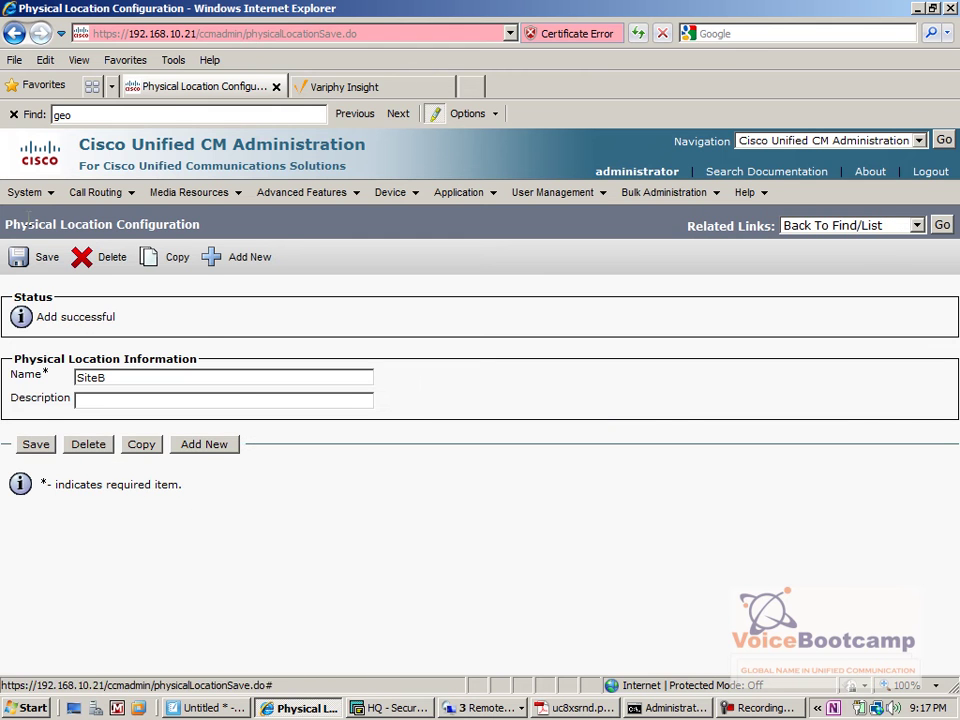
Open the HQ-DP device pool and set its physical location to HQ in the roaming sensitive settings
{"action": "mouse_move", "coordinate": [19, 198]}
{"action": "left_click", "coordinate": [93, 301]}
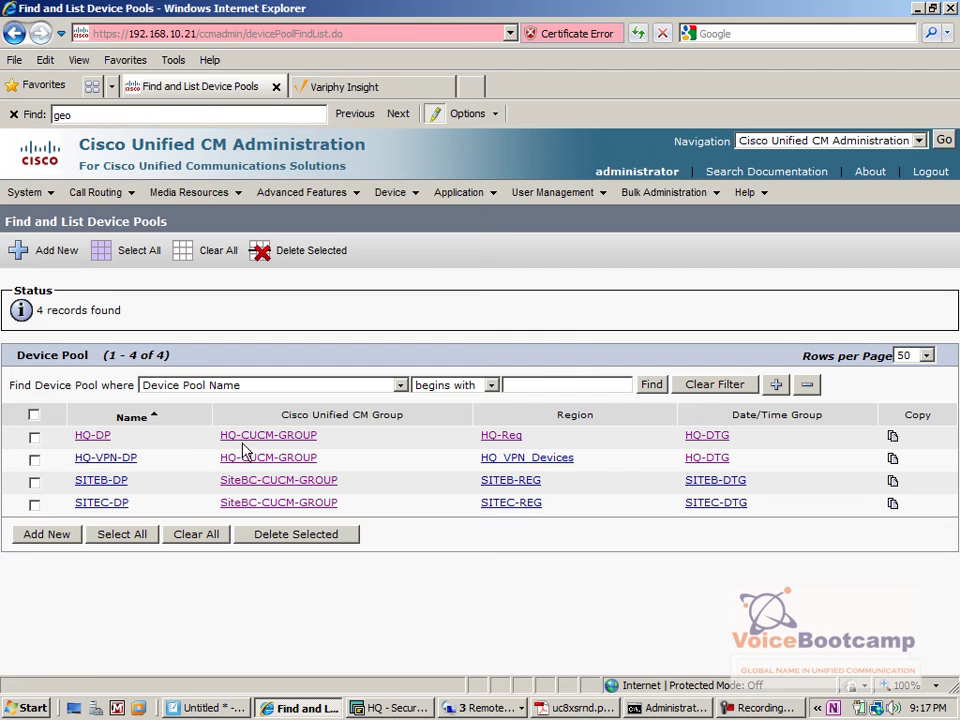
{"action": "left_click", "coordinate": [97, 436]}
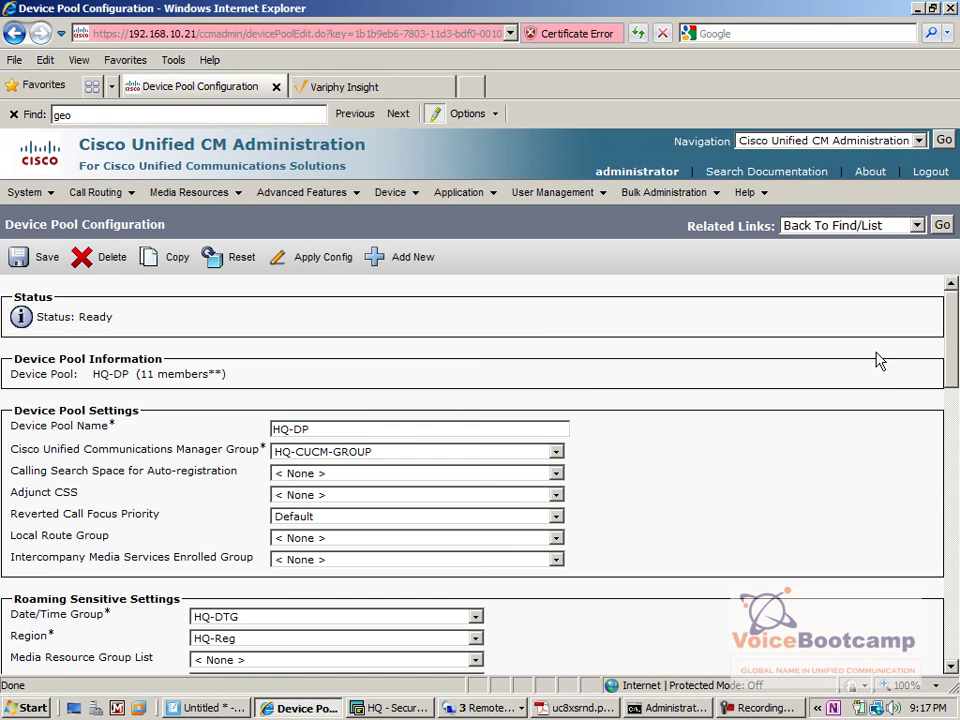
{"action": "left_click_drag", "start_coordinate": [955, 349], "coordinate": [955, 465]}
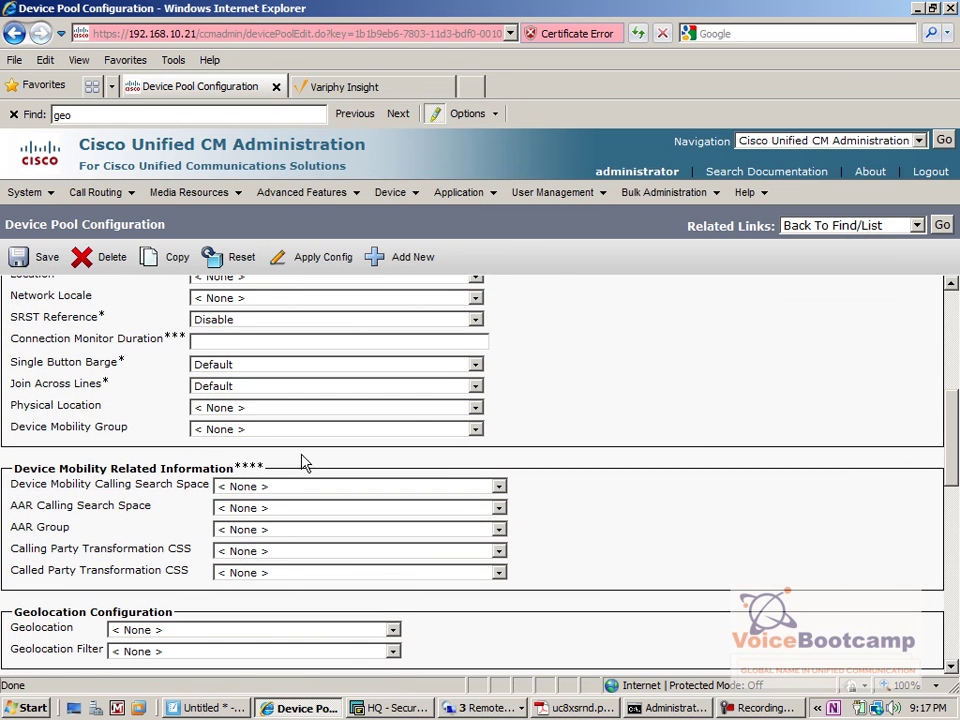
{"action": "left_click_drag", "start_coordinate": [104, 407], "coordinate": [30, 405]}
{"action": "left_click", "coordinate": [222, 410]}
{"action": "left_click", "coordinate": [225, 436]}
Assign the device mobility group HQ-DMG to the HQ-DP device pool and save the pool
{"action": "left_click_drag", "start_coordinate": [168, 437], "coordinate": [36, 441]}
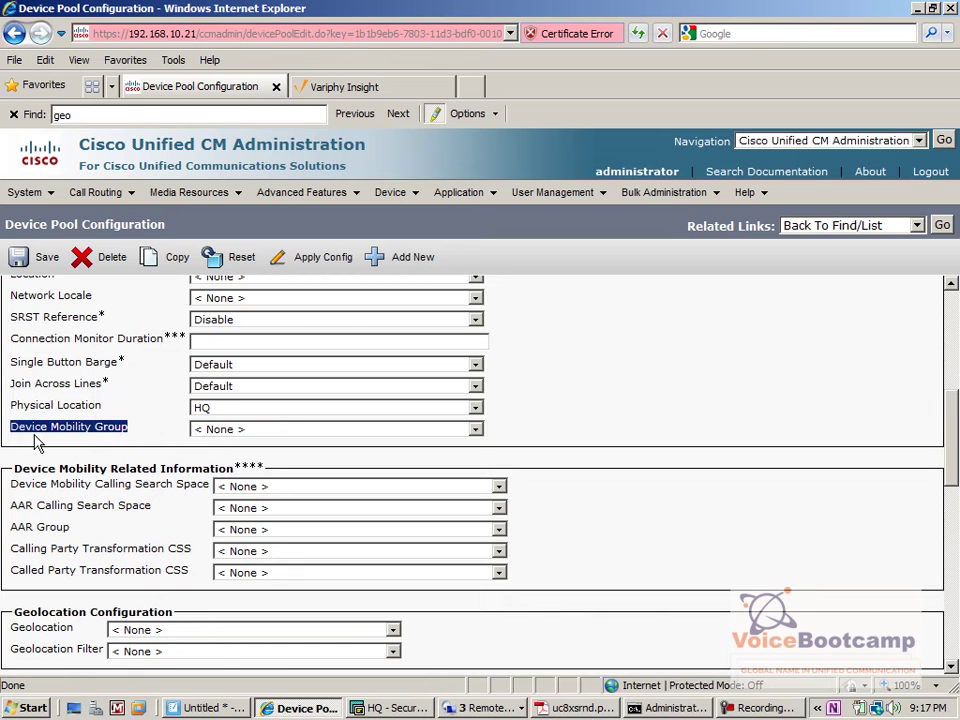
{"action": "left_click", "coordinate": [212, 433]}
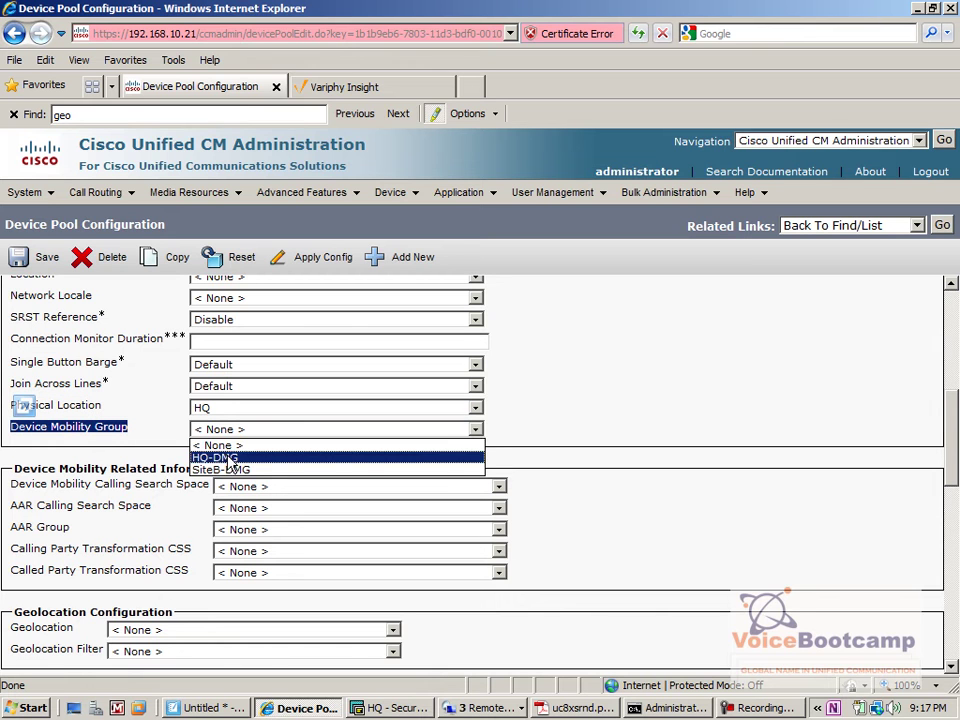
{"action": "left_click", "coordinate": [233, 460]}
{"action": "left_click", "coordinate": [615, 511]}
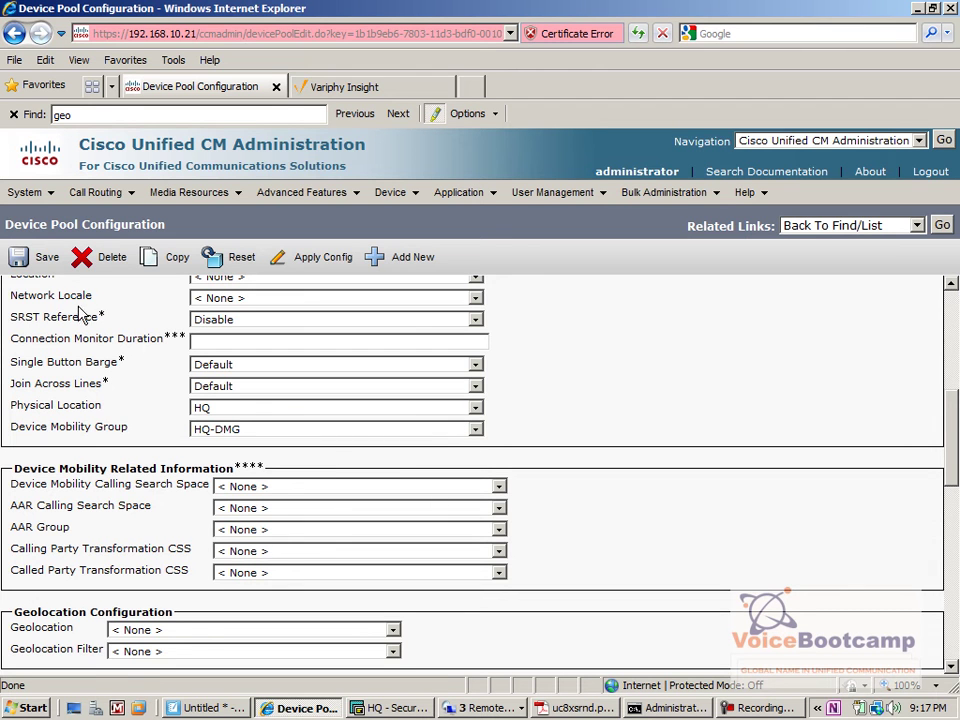
{"action": "left_click", "coordinate": [20, 258]}
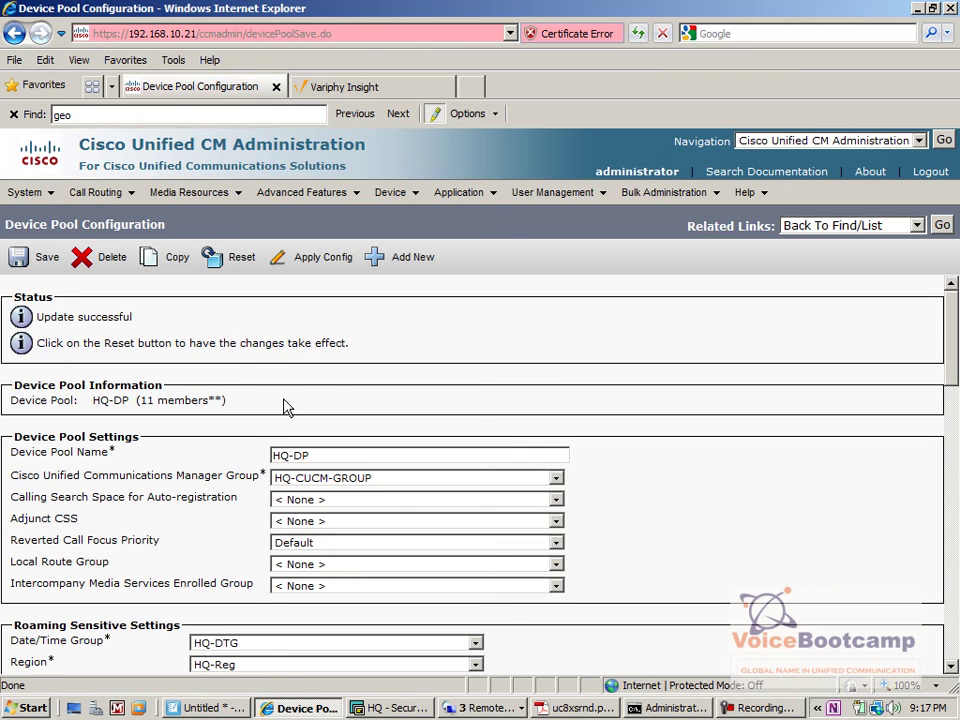
Reset the devices in the HQ-DP device pool and close the Device Reset window
{"action": "left_click", "coordinate": [225, 266]}
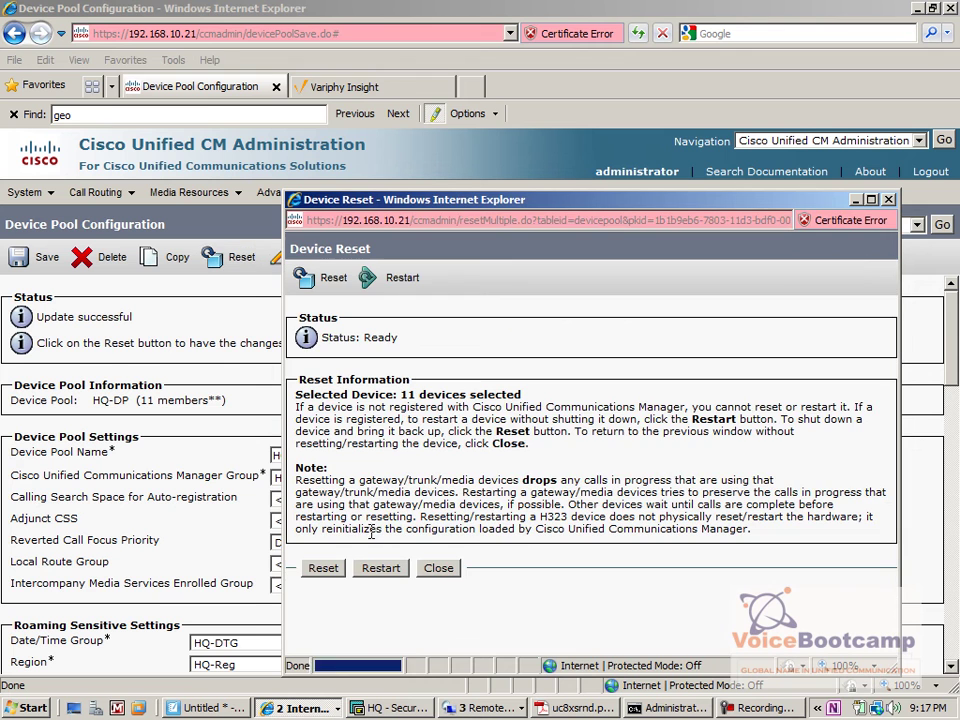
{"action": "left_click", "coordinate": [323, 568]}
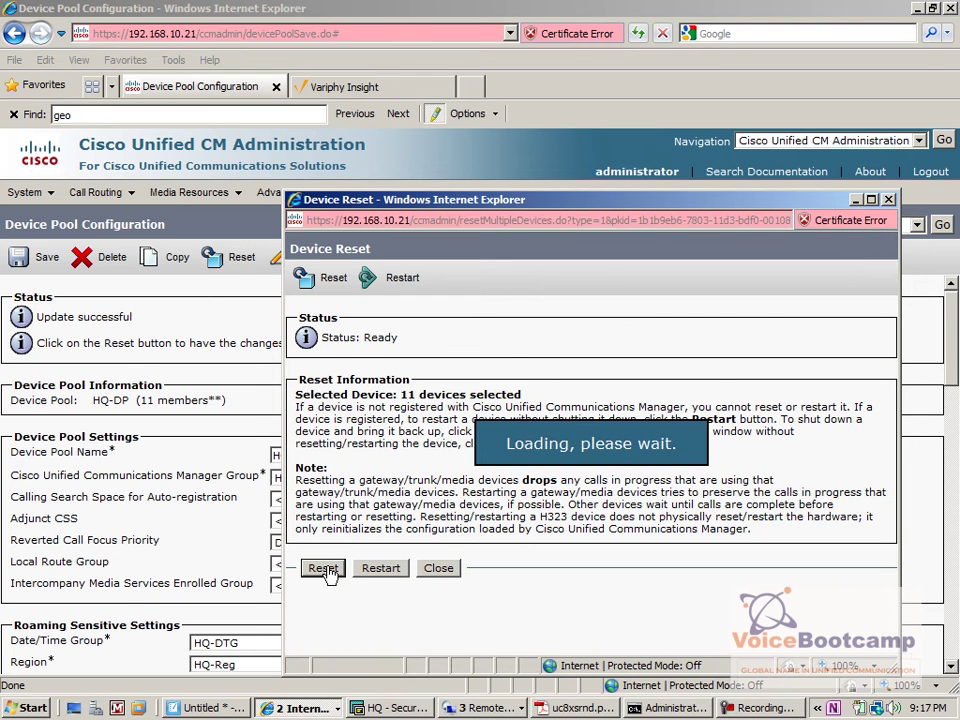
{"action": "left_click", "coordinate": [440, 568]}
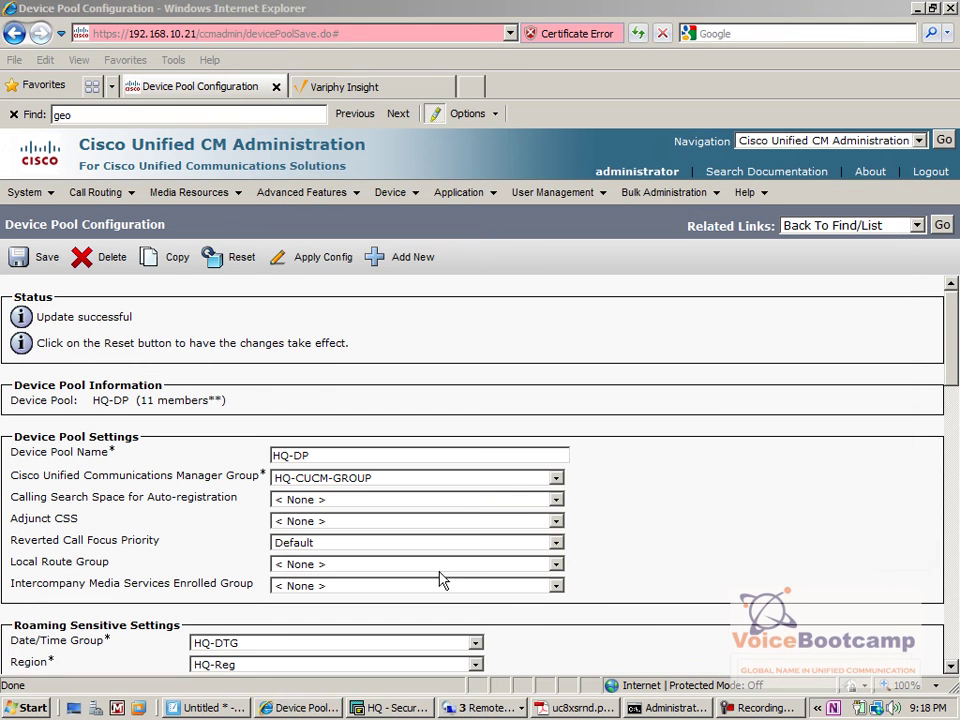
Return to the device pool list, open SITEB-DP, and set its physical location to SiteB
{"action": "left_click", "coordinate": [942, 224]}
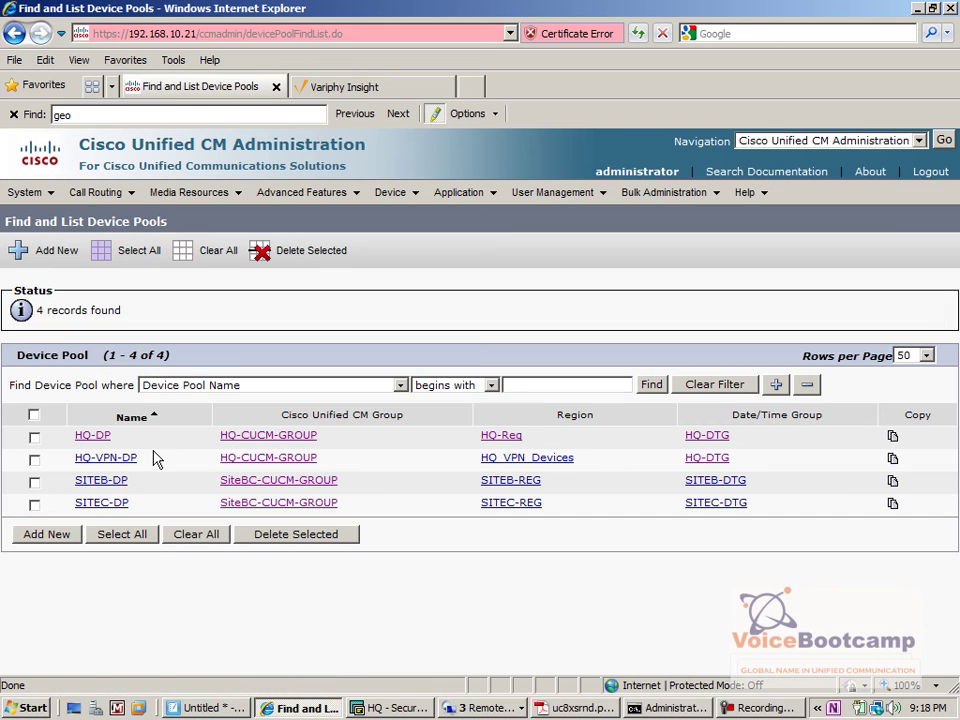
{"action": "left_click", "coordinate": [103, 481]}
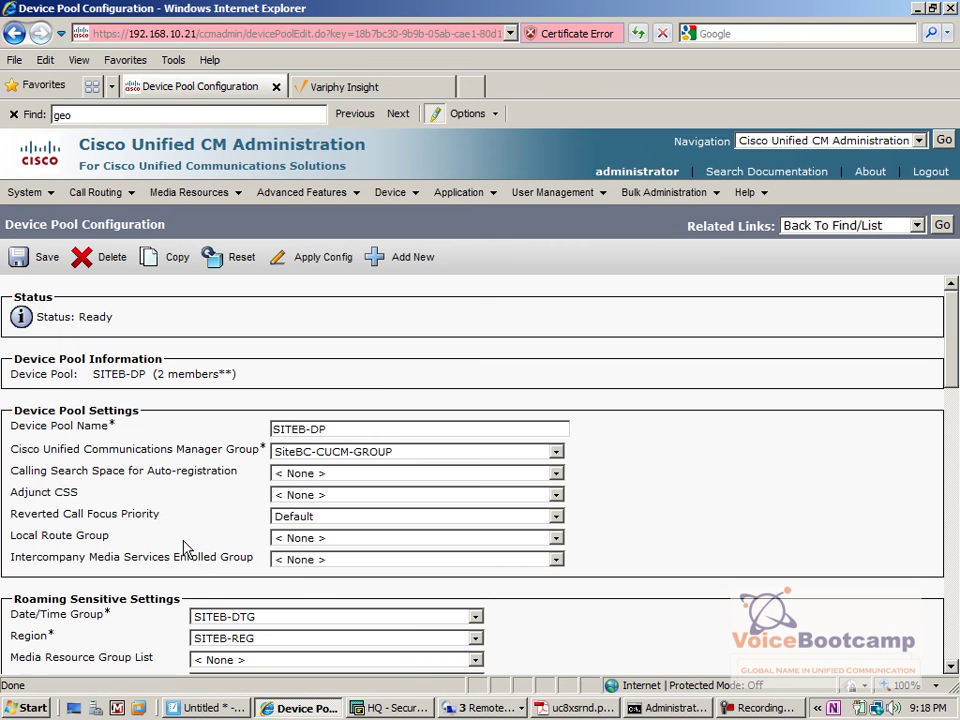
{"action": "scroll", "coordinate": [951, 340], "scroll_direction": "down", "scroll_amount": 3}
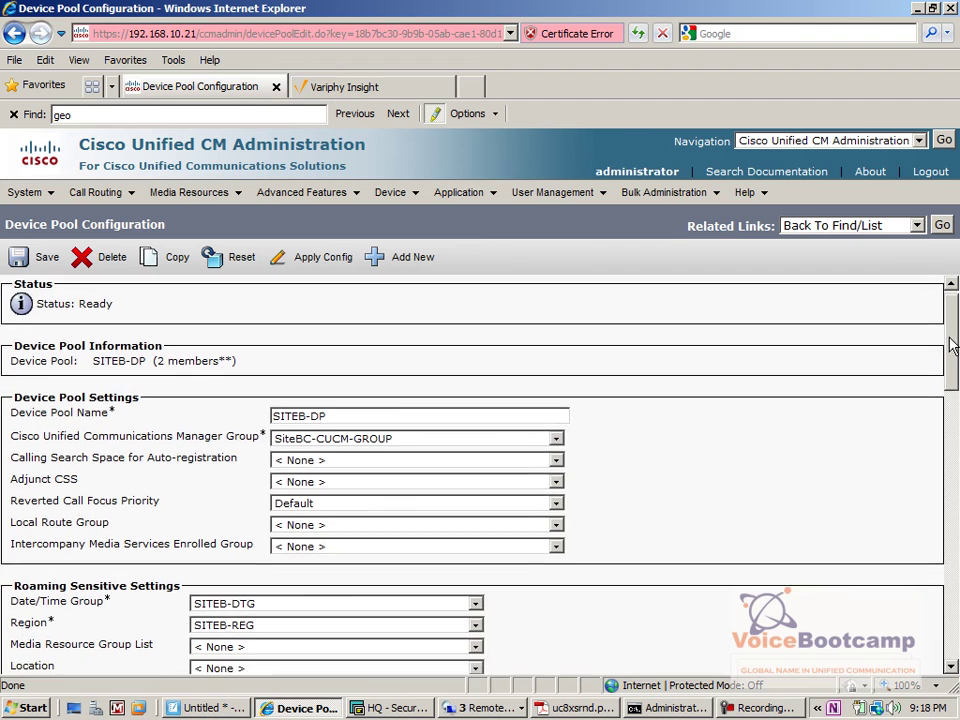
{"action": "left_click", "coordinate": [257, 517]}
{"action": "left_click", "coordinate": [236, 556]}
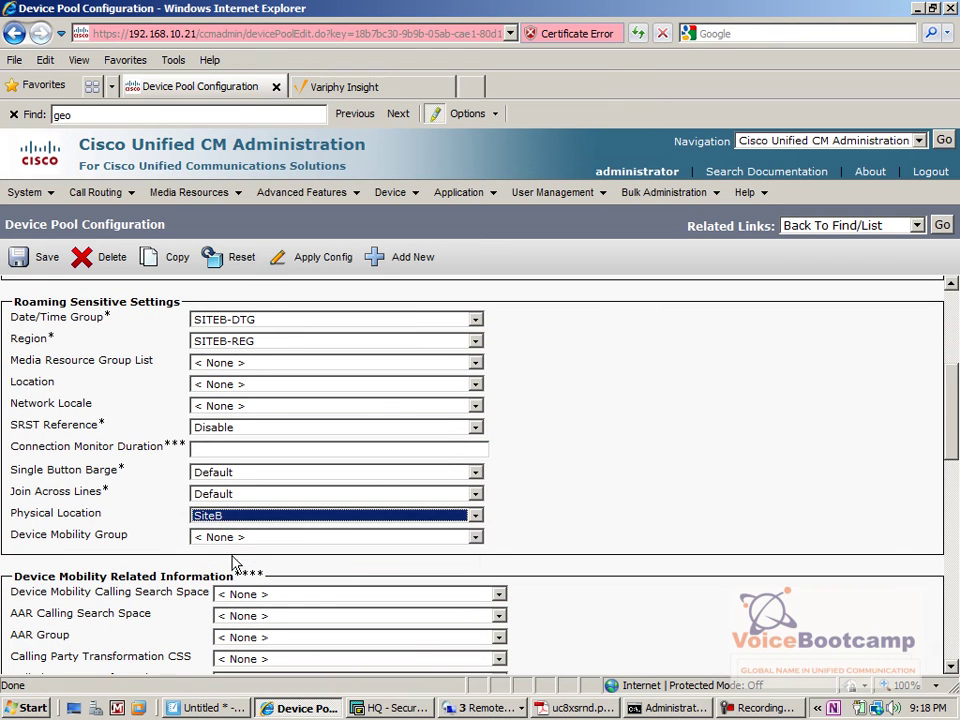
Assign the device mobility group SiteB-DMG to the SITEB-DP device pool and save the pool
{"action": "left_click", "coordinate": [228, 545]}
{"action": "left_click", "coordinate": [226, 575]}
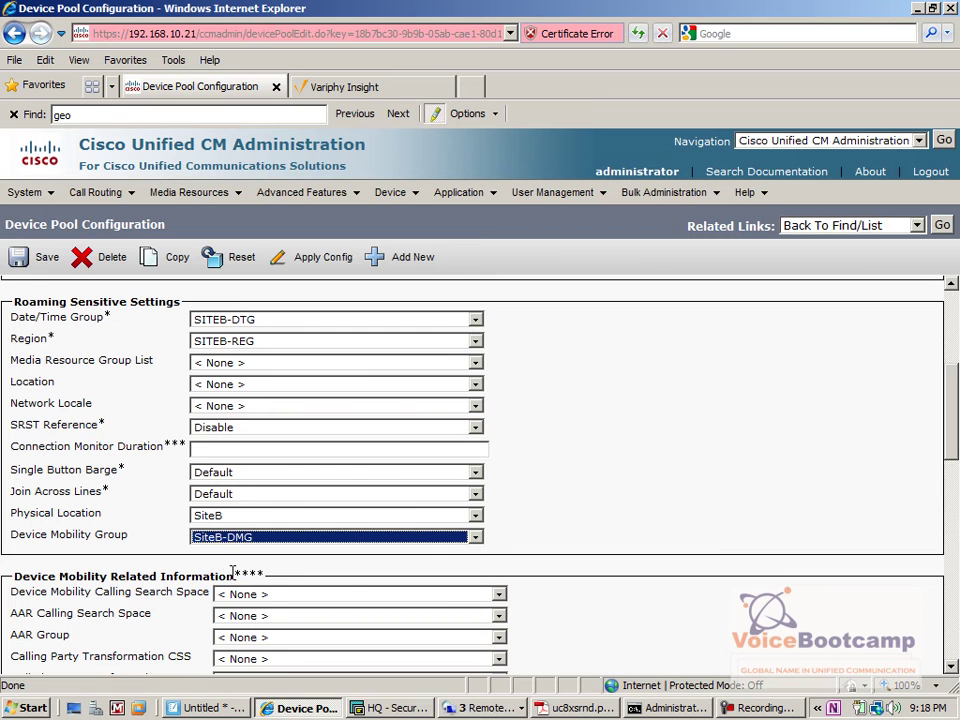
{"action": "left_click", "coordinate": [30, 259]}
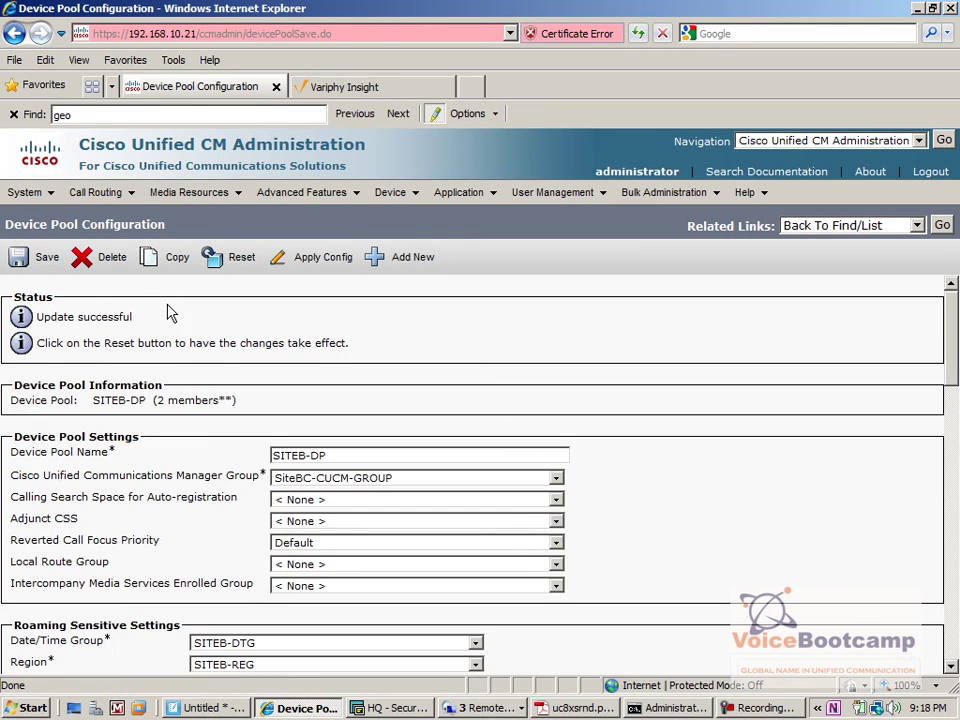
Reset the devices in the SITEB-DP device pool, close the Device Reset window and return to the device pool list
{"action": "left_click", "coordinate": [242, 264]}
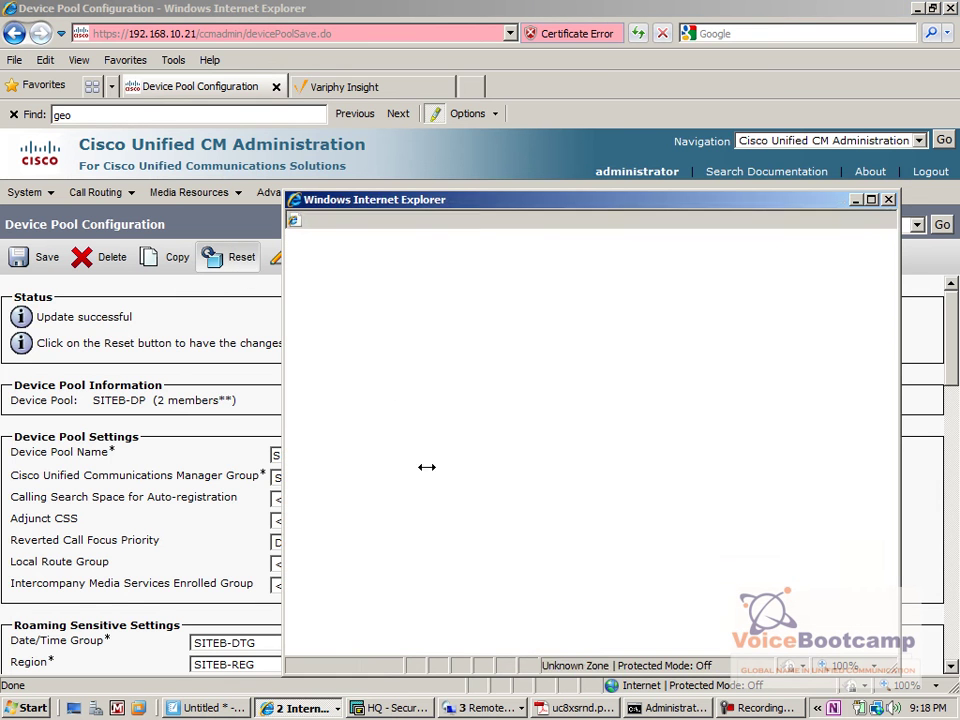
{"action": "left_click", "coordinate": [322, 568]}
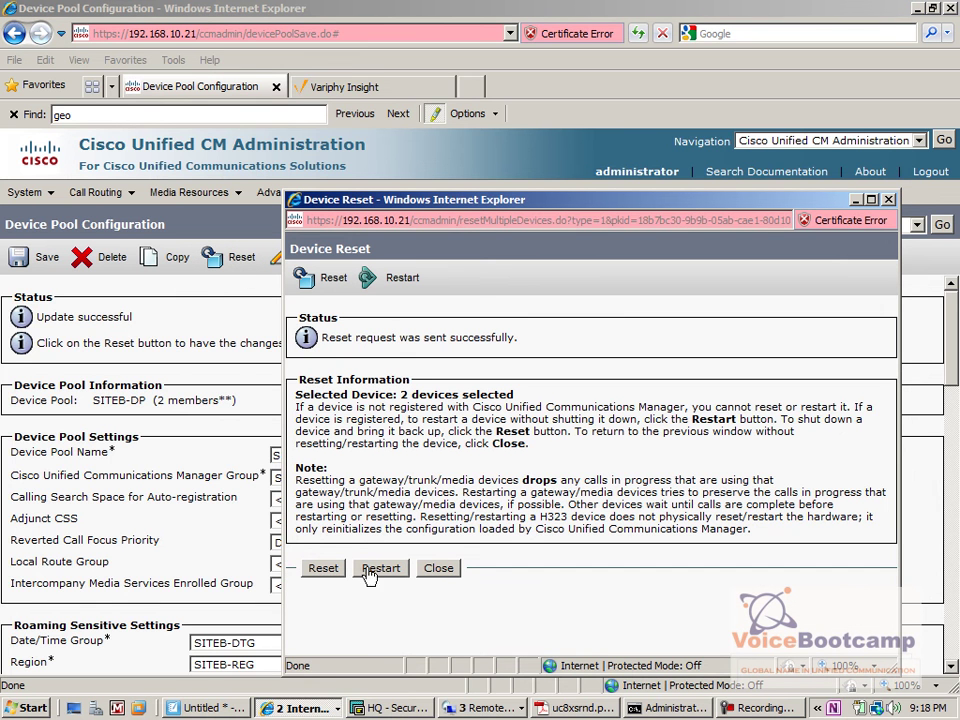
{"action": "left_click", "coordinate": [437, 568]}
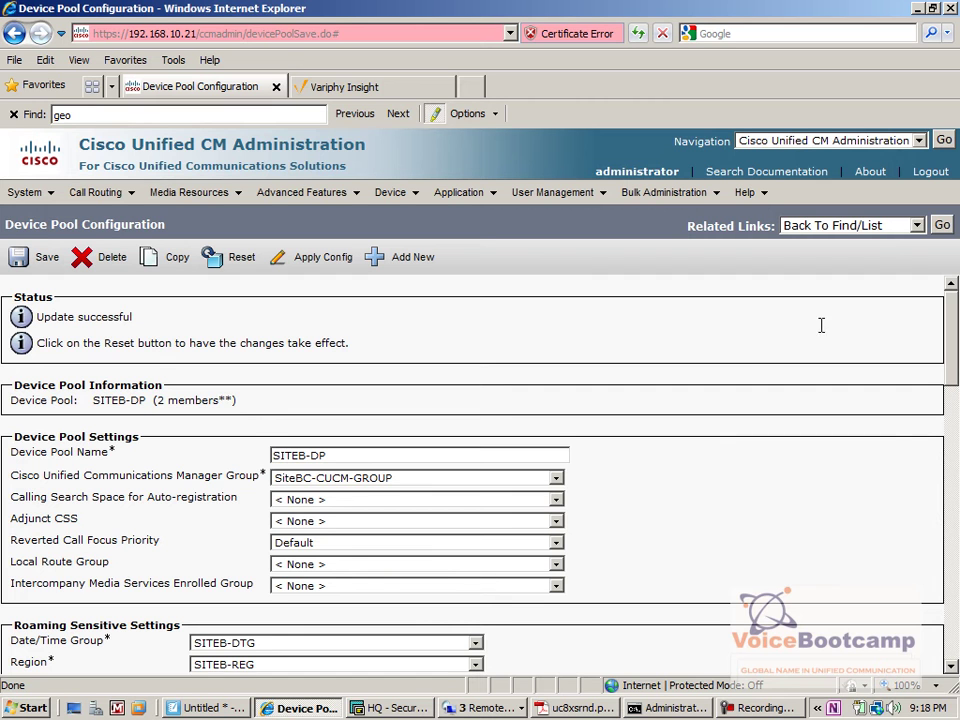
{"action": "left_click", "coordinate": [941, 225]}
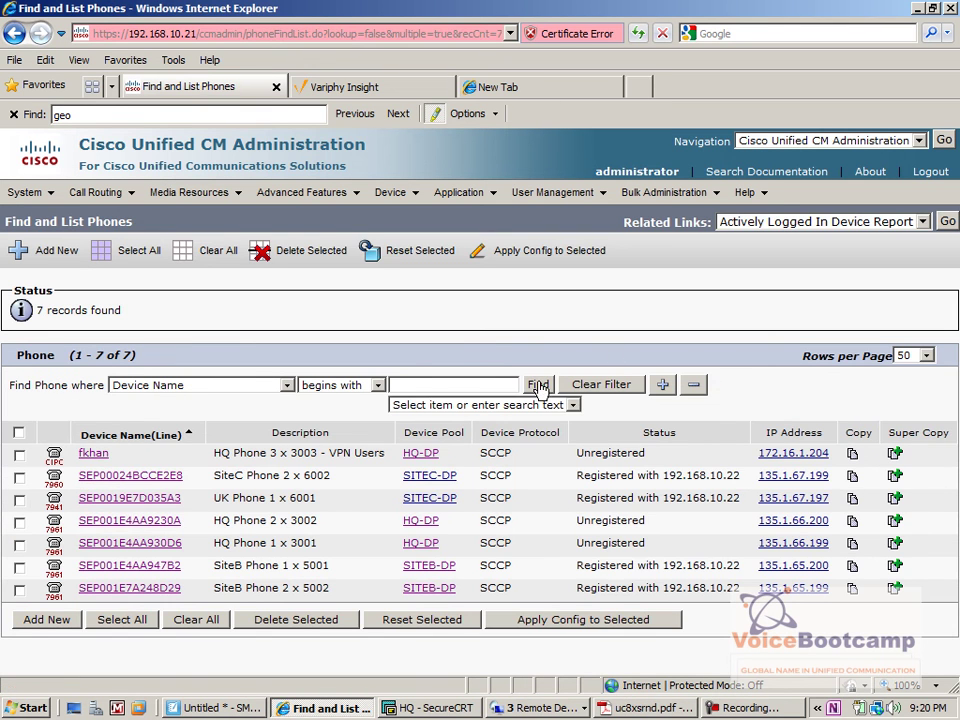
Refresh the list of phones and launch Cisco IP Communicator
{"action": "left_click", "coordinate": [538, 386]}
{"action": "left_click", "coordinate": [30, 708]}
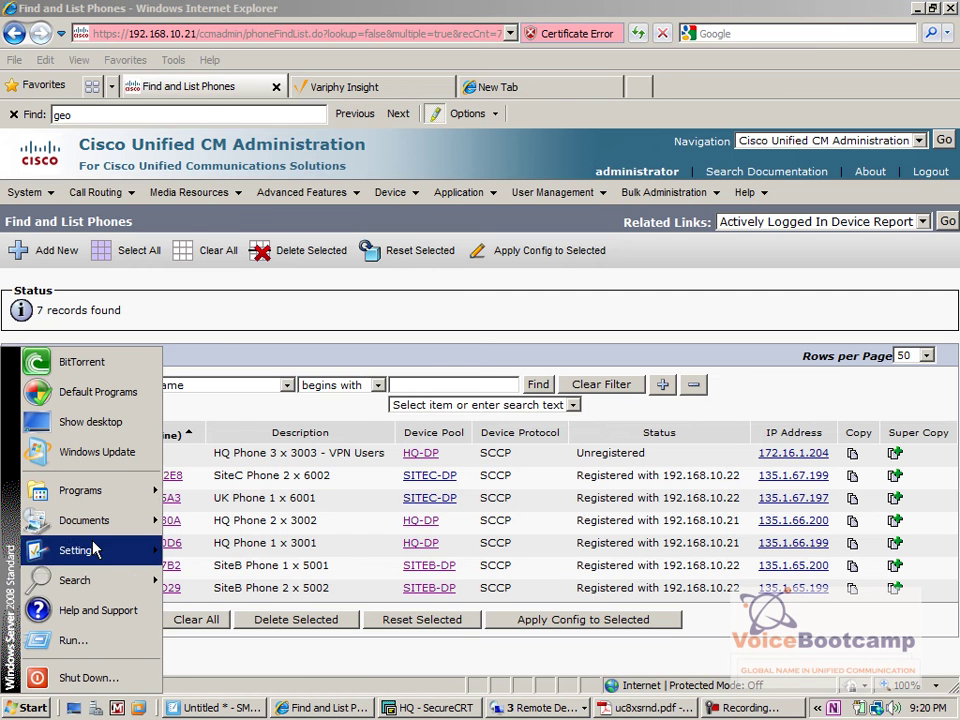
{"action": "mouse_move", "coordinate": [99, 493]}
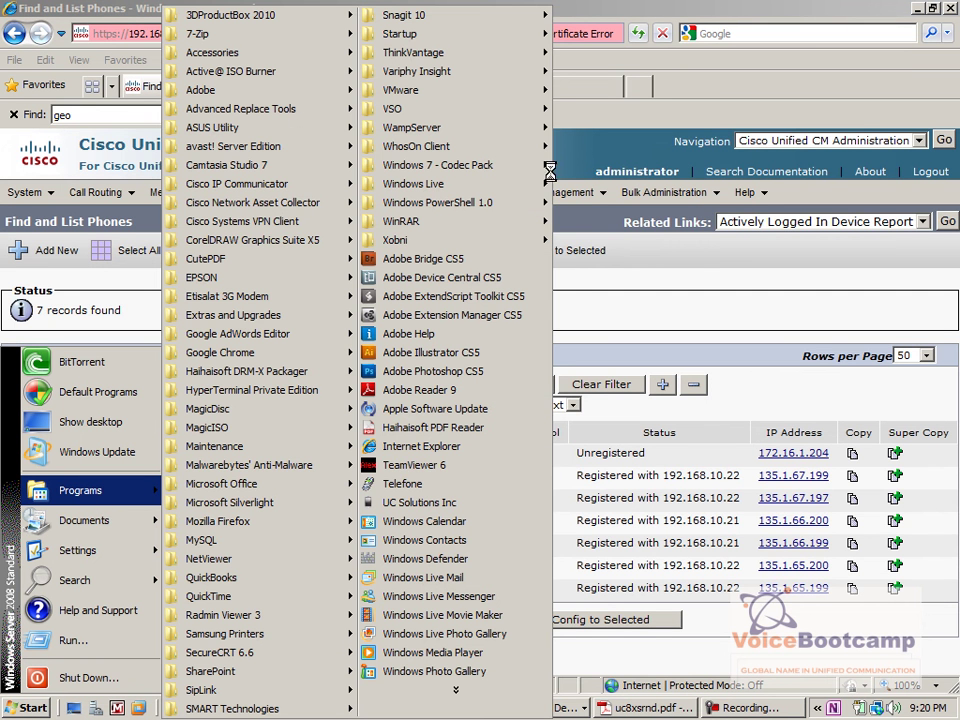
{"action": "mouse_move", "coordinate": [300, 184]}
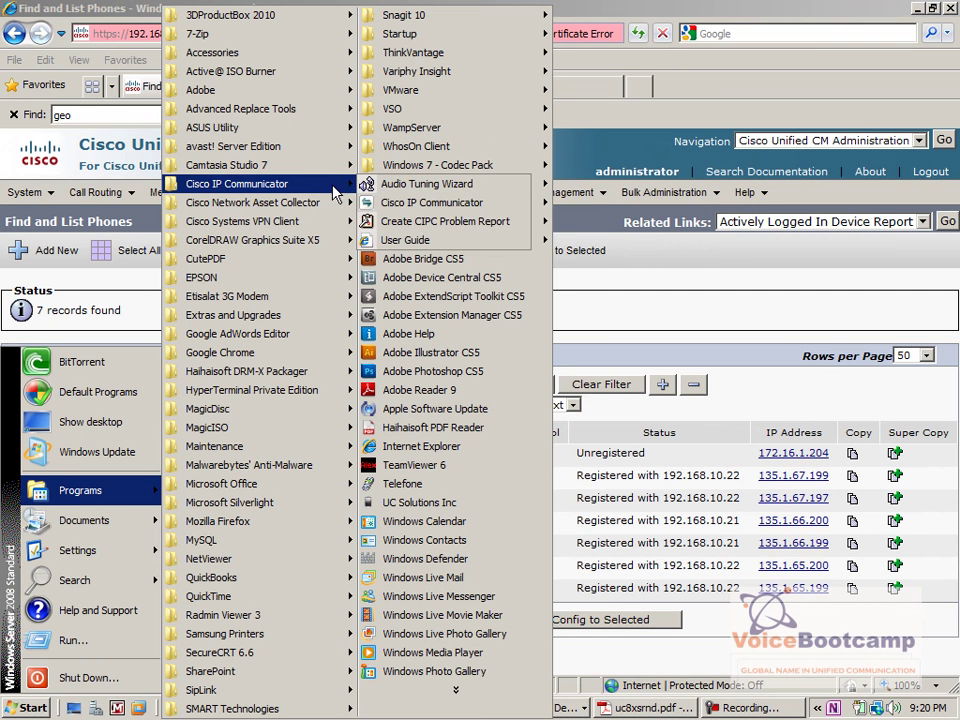
{"action": "left_click", "coordinate": [425, 204]}
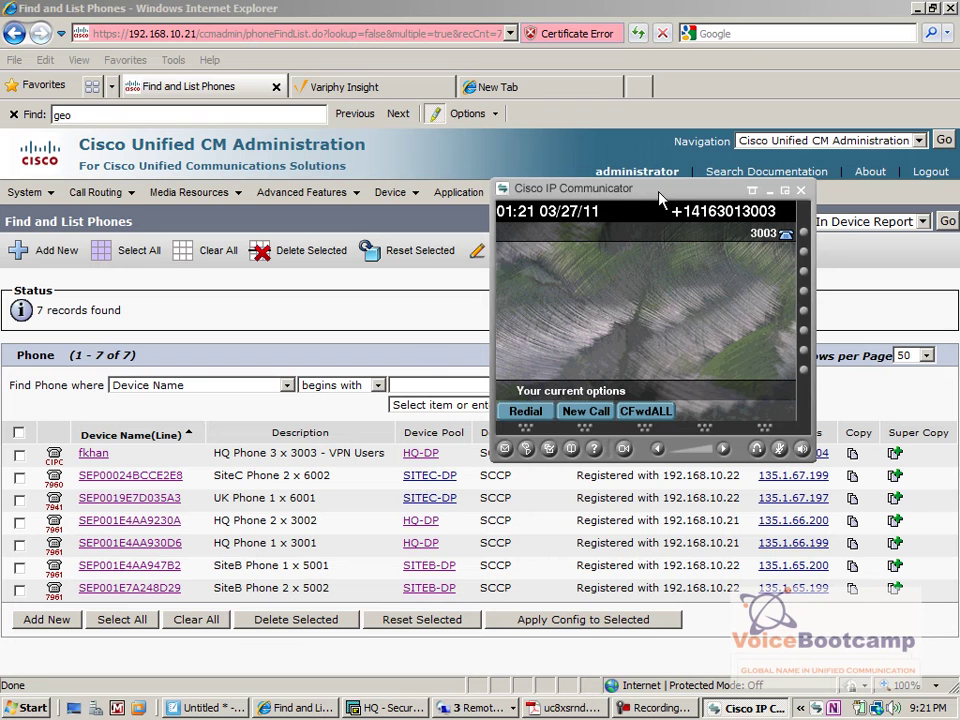
{"action": "left_click_drag", "start_coordinate": [680, 192], "coordinate": [648, 135]}
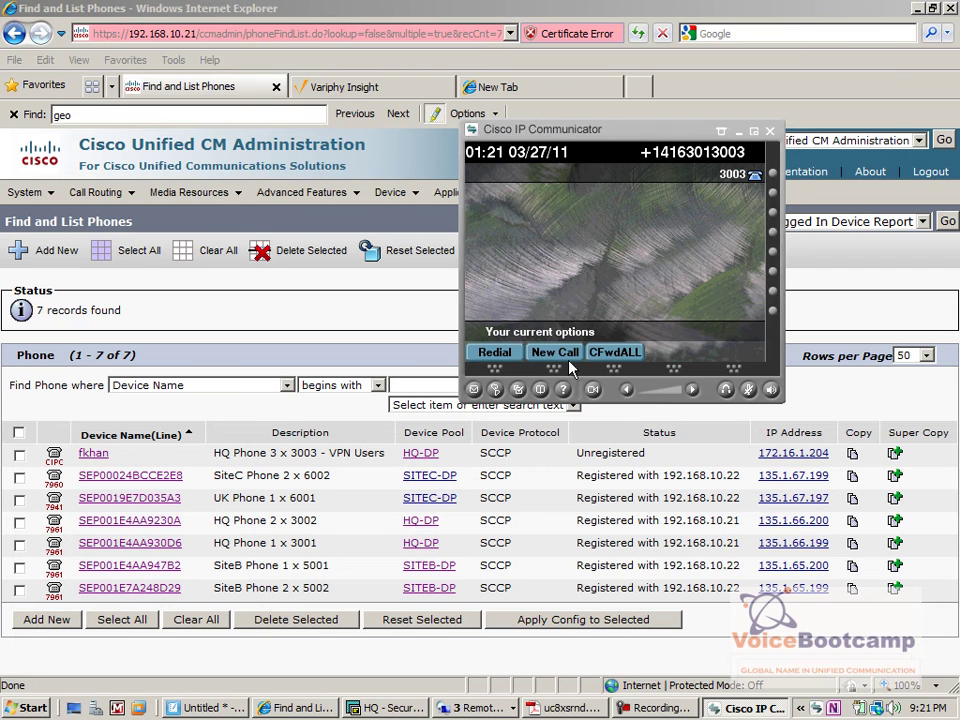
Refresh the phone list to check the softphone's registration, and switch the softphone to the skin with the full keypad
{"action": "left_click", "coordinate": [609, 440]}
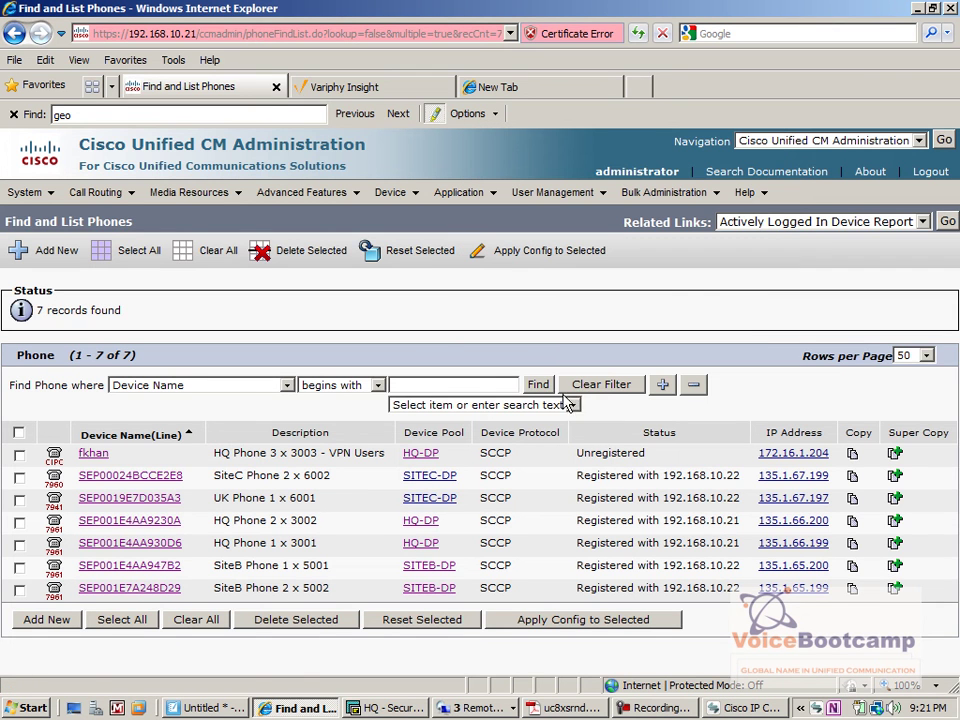
{"action": "left_click", "coordinate": [740, 707]}
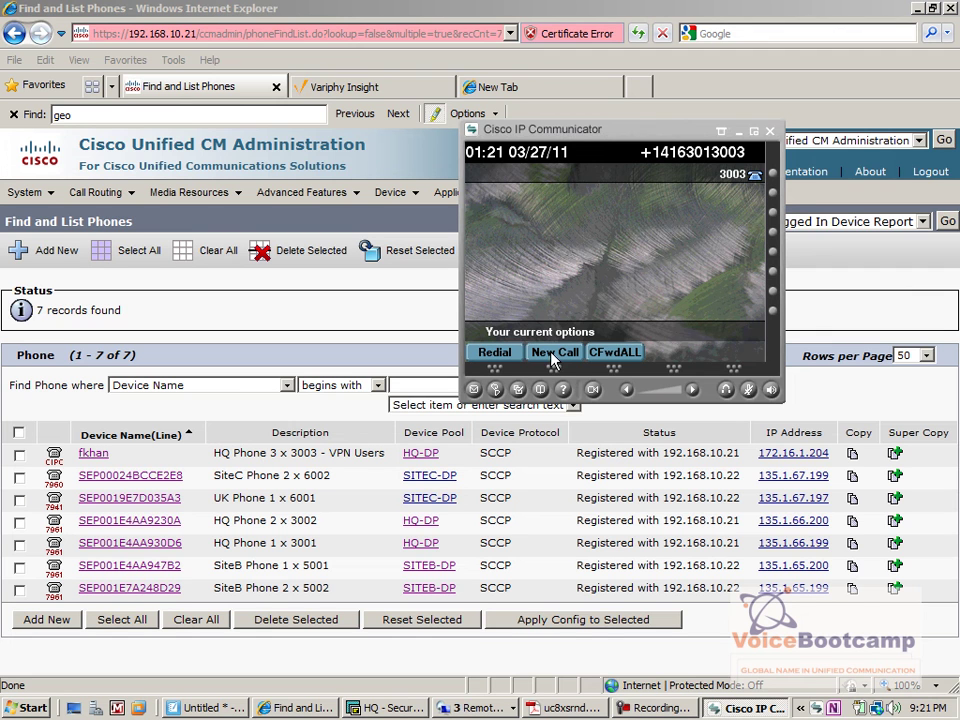
{"action": "left_click", "coordinate": [555, 356]}
{"action": "left_click", "coordinate": [558, 356]}
{"action": "right_click", "coordinate": [645, 283]}
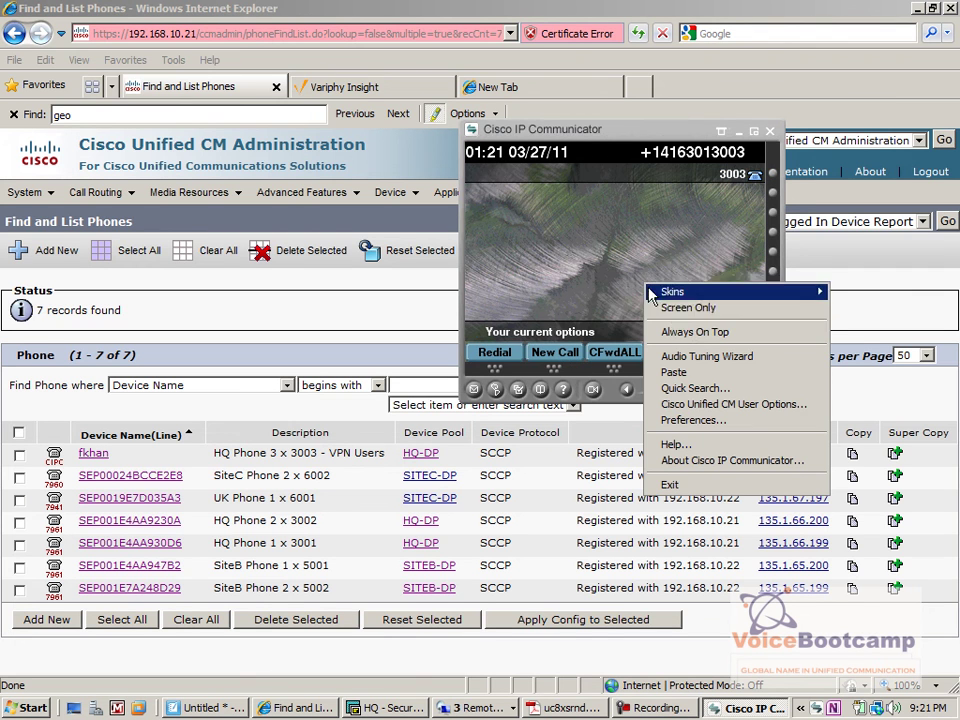
{"action": "mouse_move", "coordinate": [690, 291]}
{"action": "left_click", "coordinate": [876, 293]}
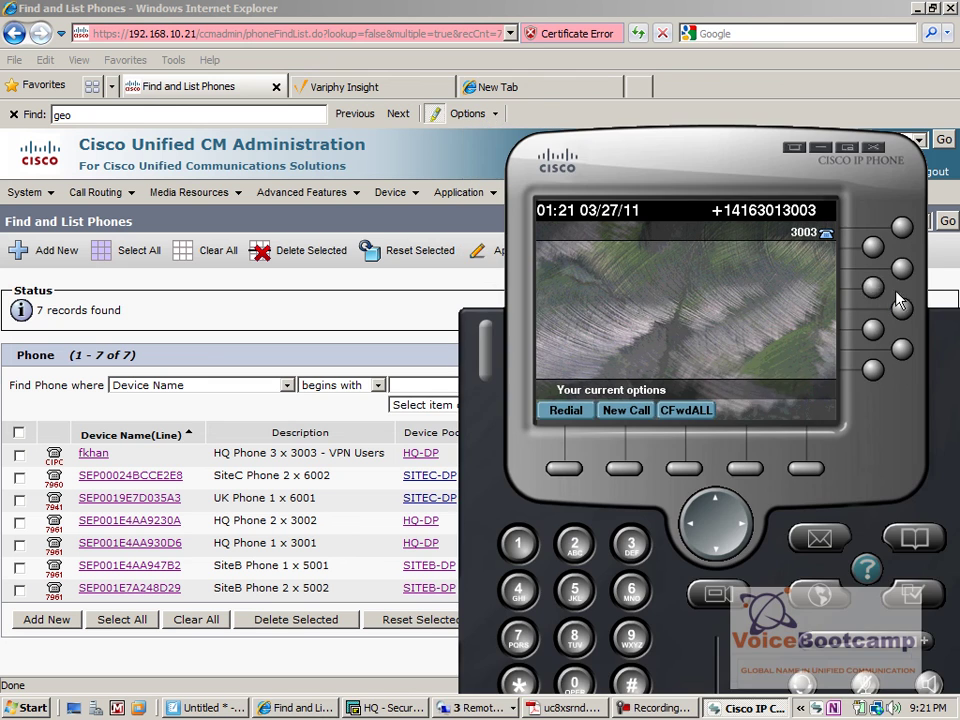
{"action": "left_click_drag", "start_coordinate": [697, 180], "coordinate": [656, 88]}
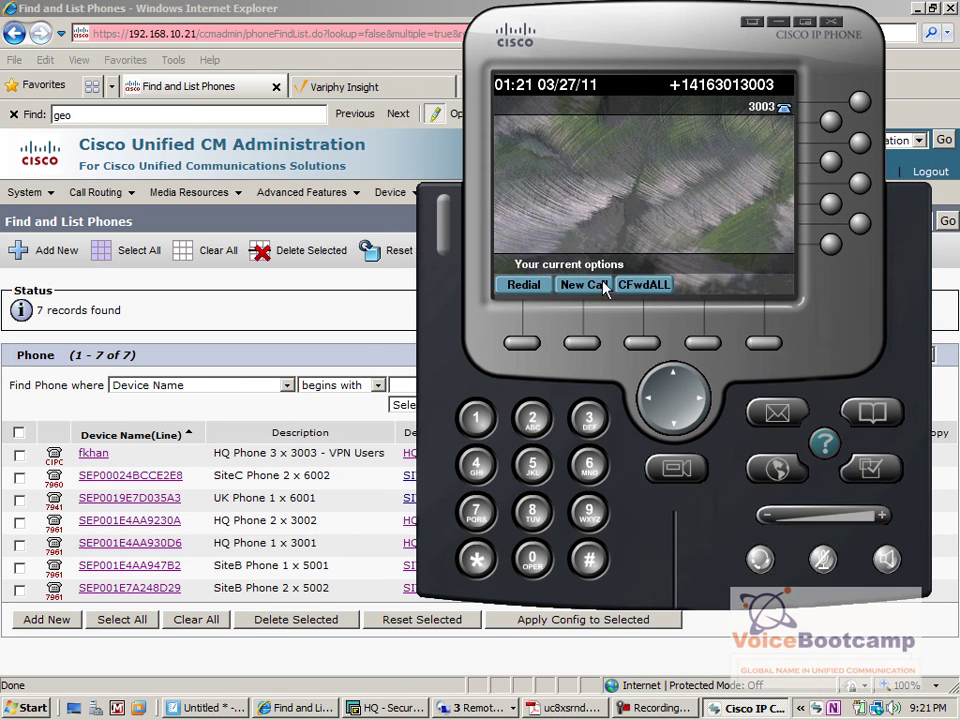
Place a new call from the softphone to HQ Phone 1
{"action": "left_click", "coordinate": [583, 283]}
{"action": "left_click", "coordinate": [589, 420]}
{"action": "left_click", "coordinate": [532, 557]}
{"action": "left_click", "coordinate": [532, 557]}
{"action": "left_click", "coordinate": [476, 418]}
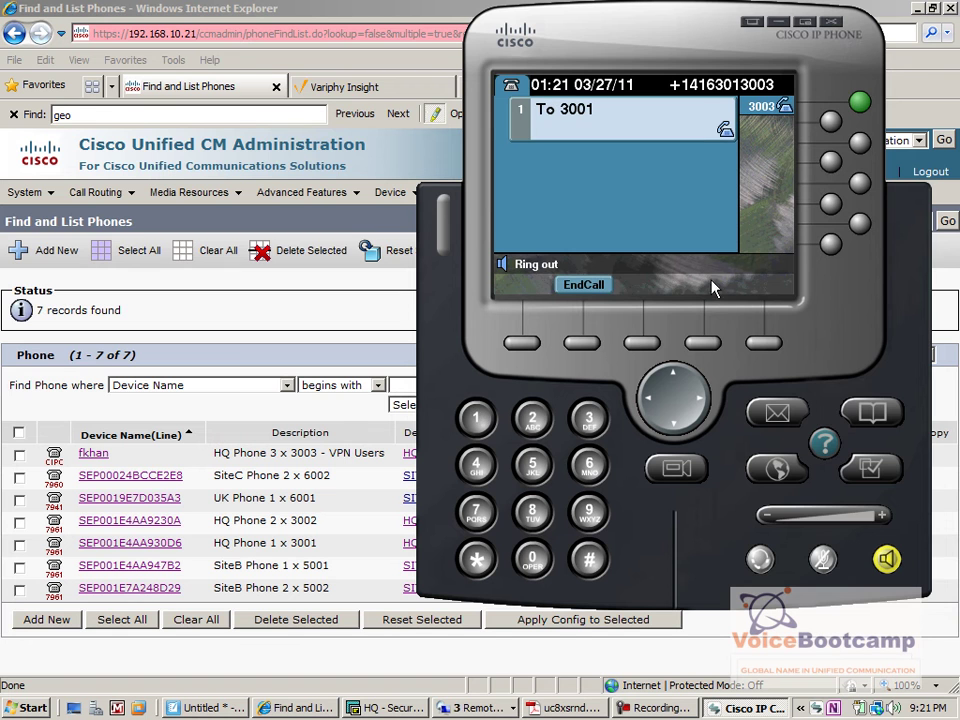
Check the sender and receiver codecs in the active call's statistics, and end the call
{"action": "double_click", "coordinate": [821, 444]}
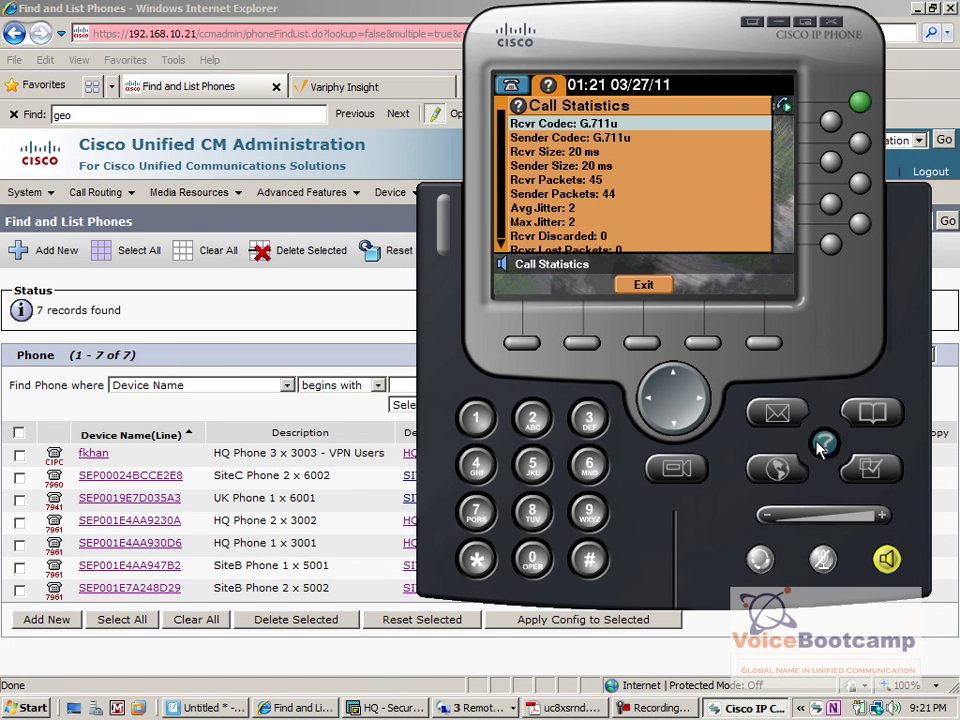
{"action": "left_click", "coordinate": [643, 285]}
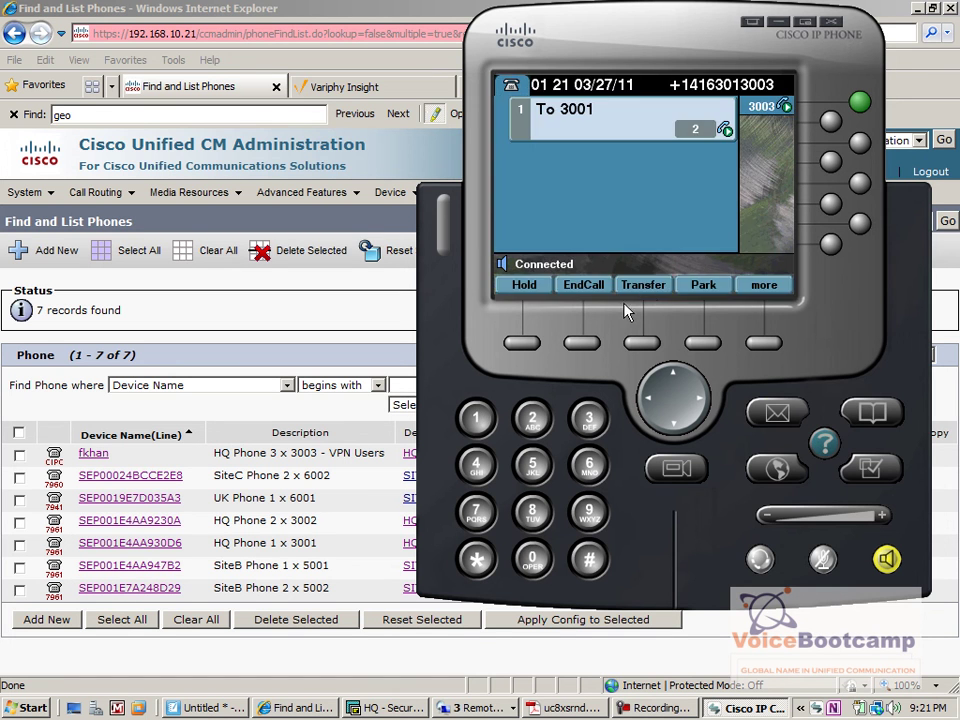
{"action": "left_click", "coordinate": [583, 287]}
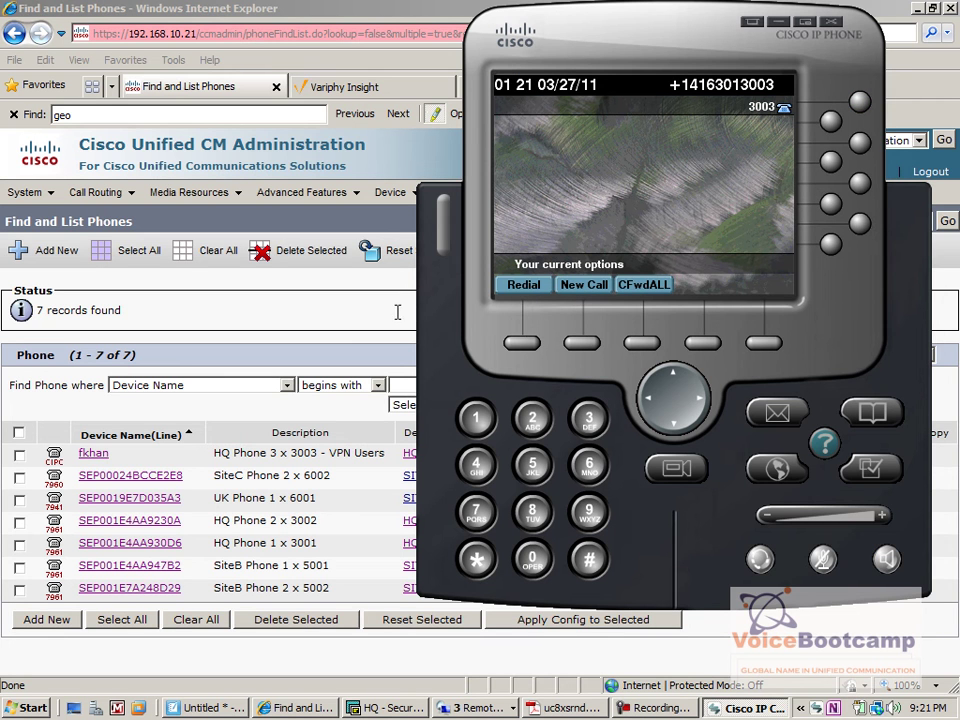
Compare the softphone's IP address in the phone list with the subnet and selected device pool of SiteB-MobilityInfo
{"action": "left_click", "coordinate": [336, 332]}
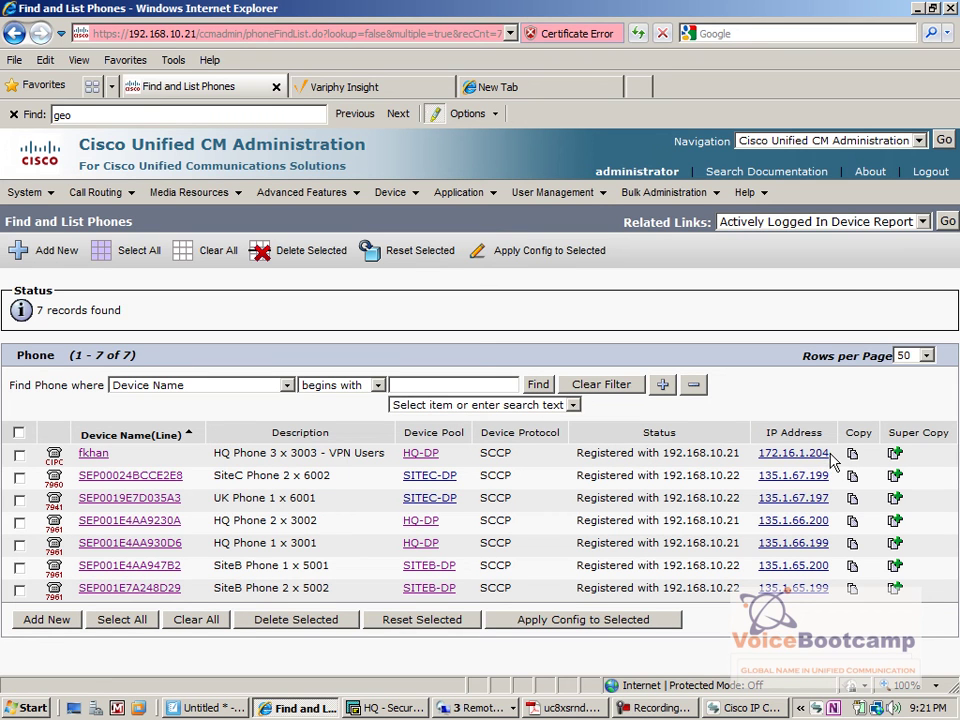
{"action": "left_click_drag", "start_coordinate": [835, 456], "coordinate": [758, 454]}
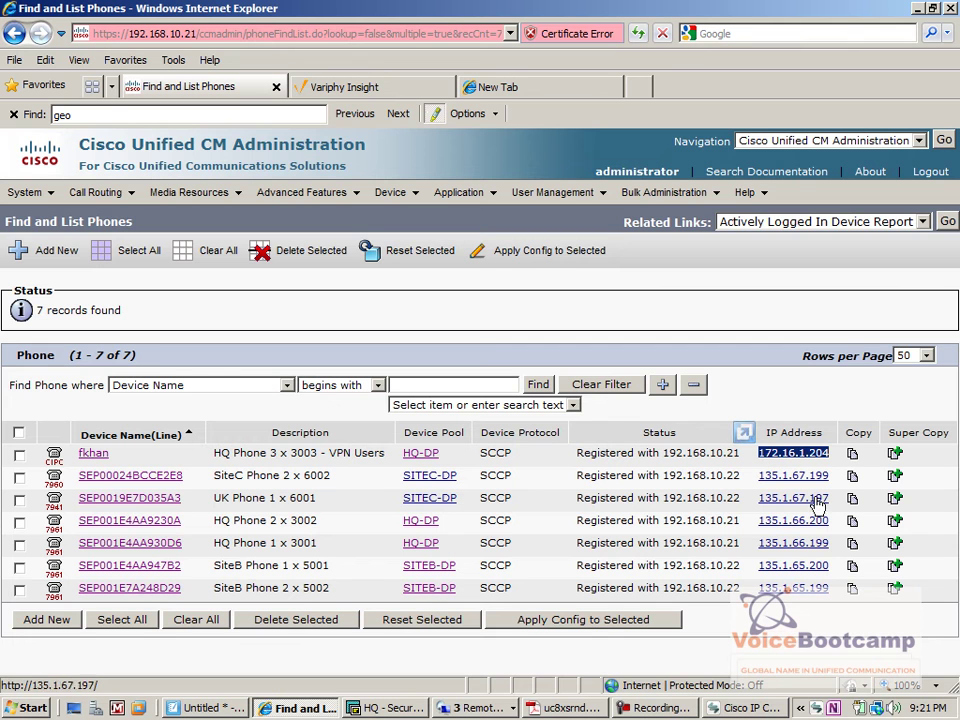
{"action": "left_click", "coordinate": [25, 192]}
{"action": "mouse_move", "coordinate": [154, 318]}
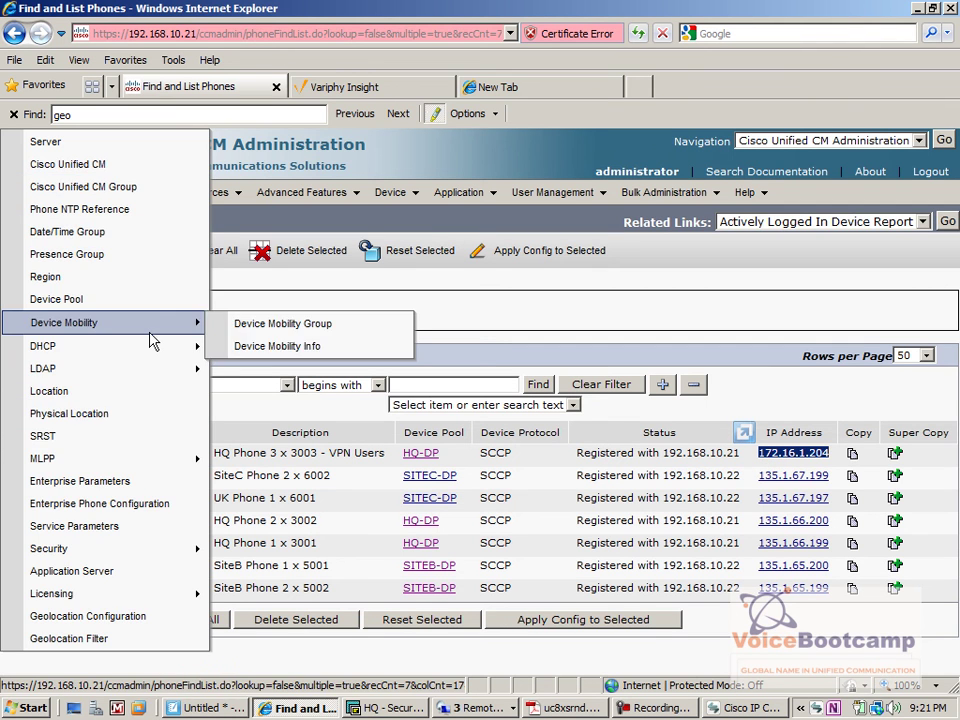
{"action": "left_click", "coordinate": [344, 348]}
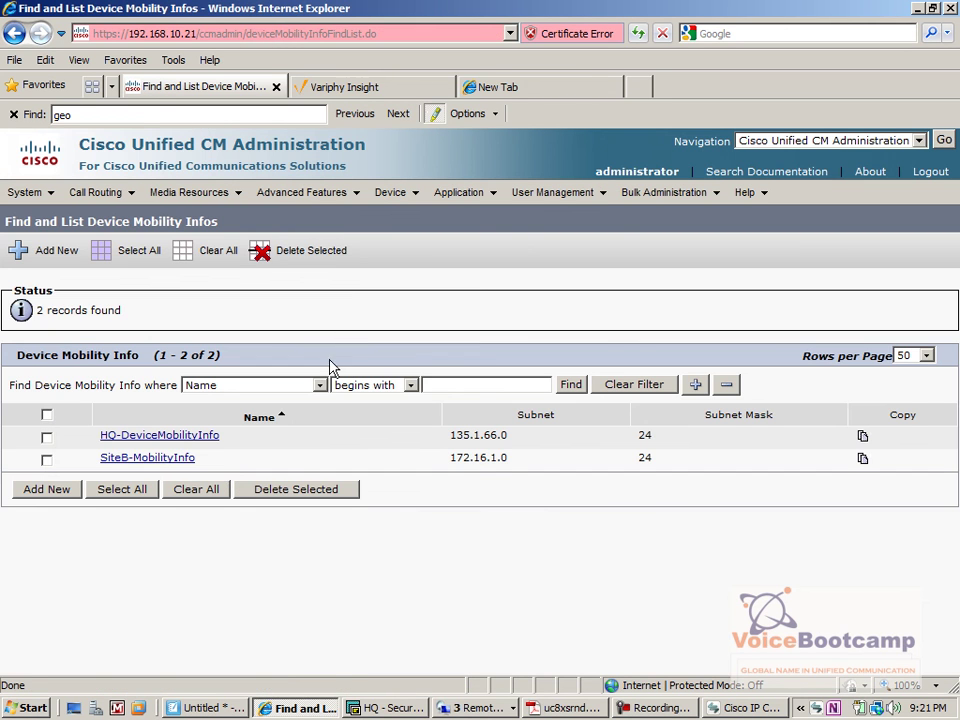
{"action": "left_click", "coordinate": [112, 460]}
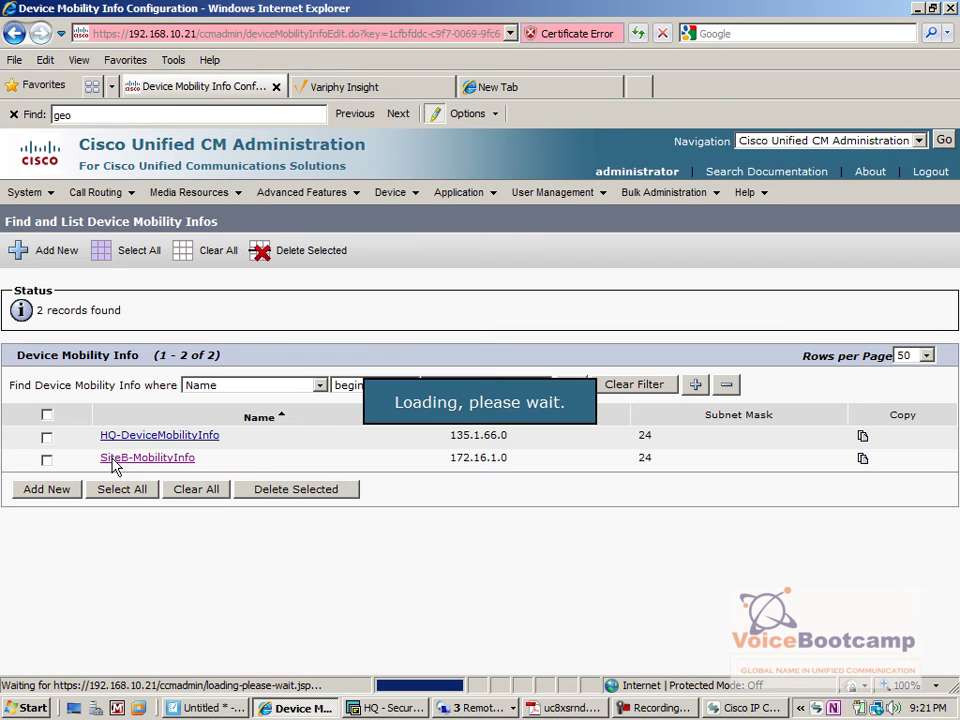
{"action": "scroll", "coordinate": [100, 400], "scroll_direction": "down", "scroll_amount": 2}
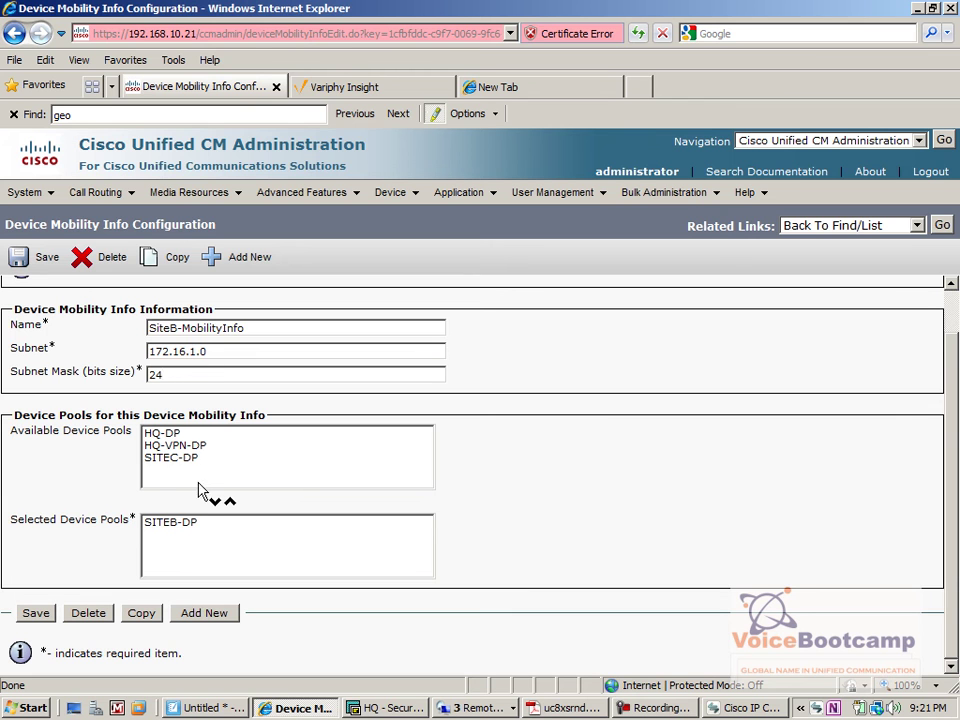
{"action": "left_click", "coordinate": [199, 524]}
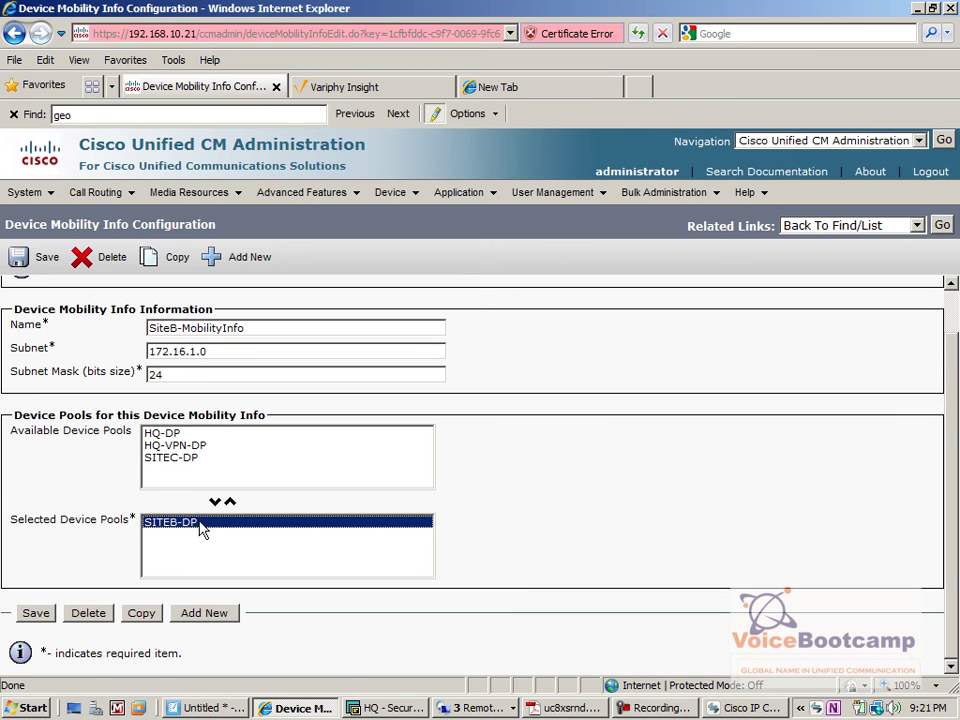
Open the list of physical locations and view the SiteB entry
{"action": "left_click", "coordinate": [30, 192]}
{"action": "mouse_move", "coordinate": [90, 358]}
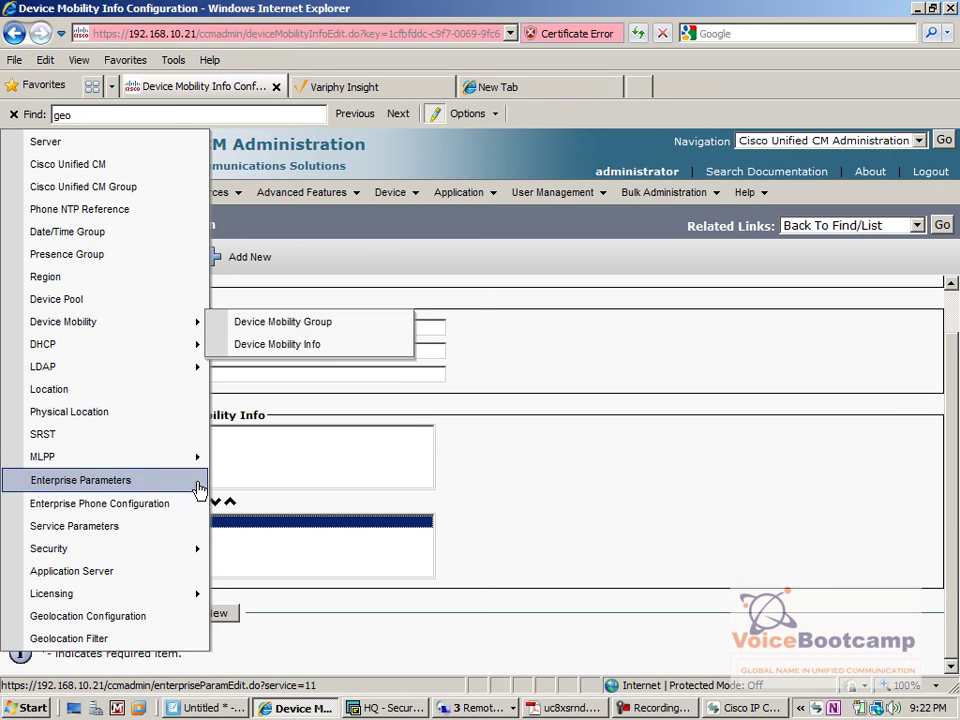
{"action": "left_click", "coordinate": [156, 420]}
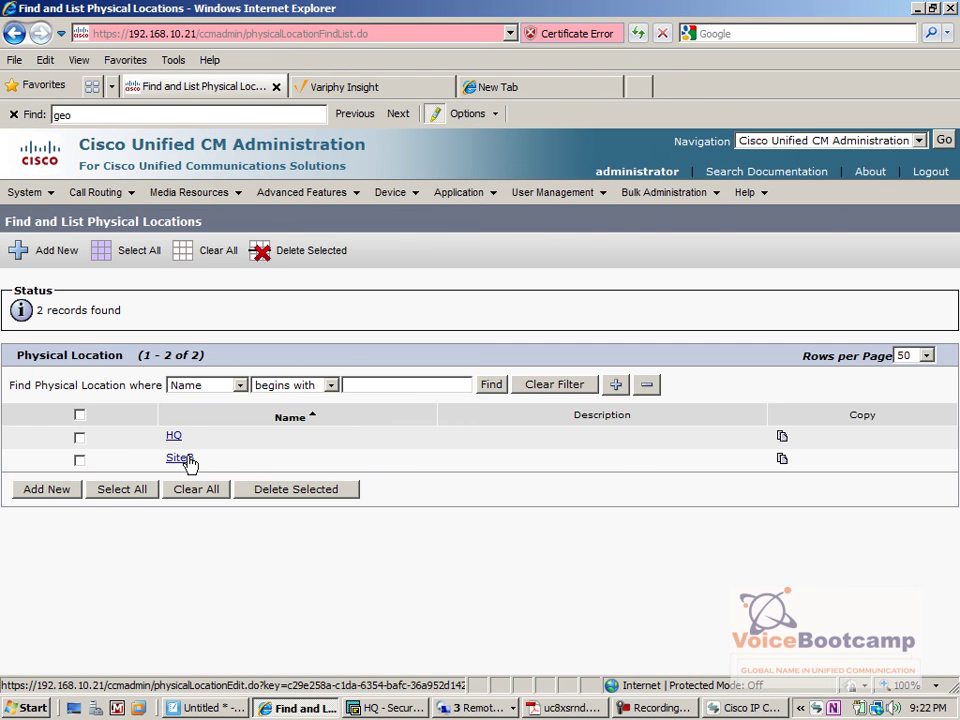
{"action": "left_click", "coordinate": [188, 459]}
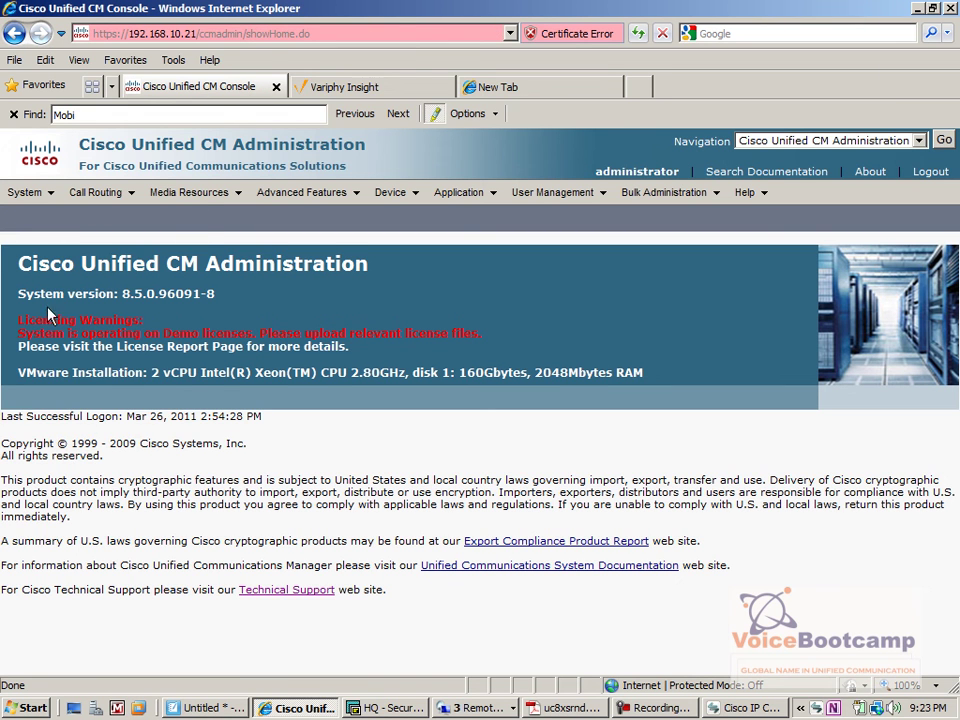
Open the Cisco CallManager service parameters for server 192.168.10.21 and search the page for "Mobi" to locate Device Mobility Mode
{"action": "left_click", "coordinate": [22, 194]}
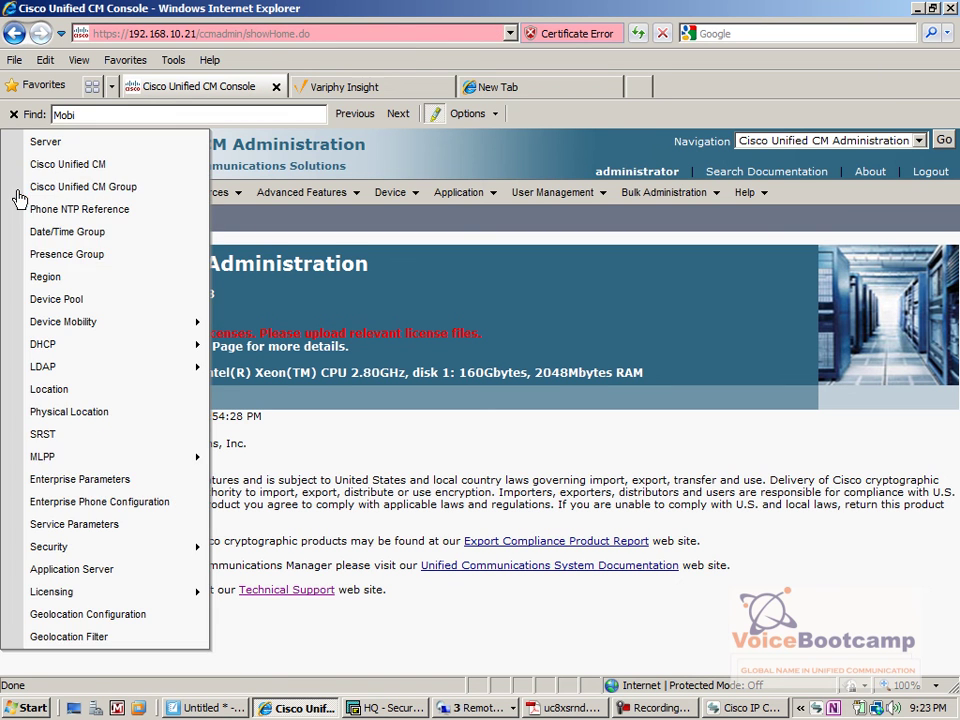
{"action": "left_click", "coordinate": [64, 527]}
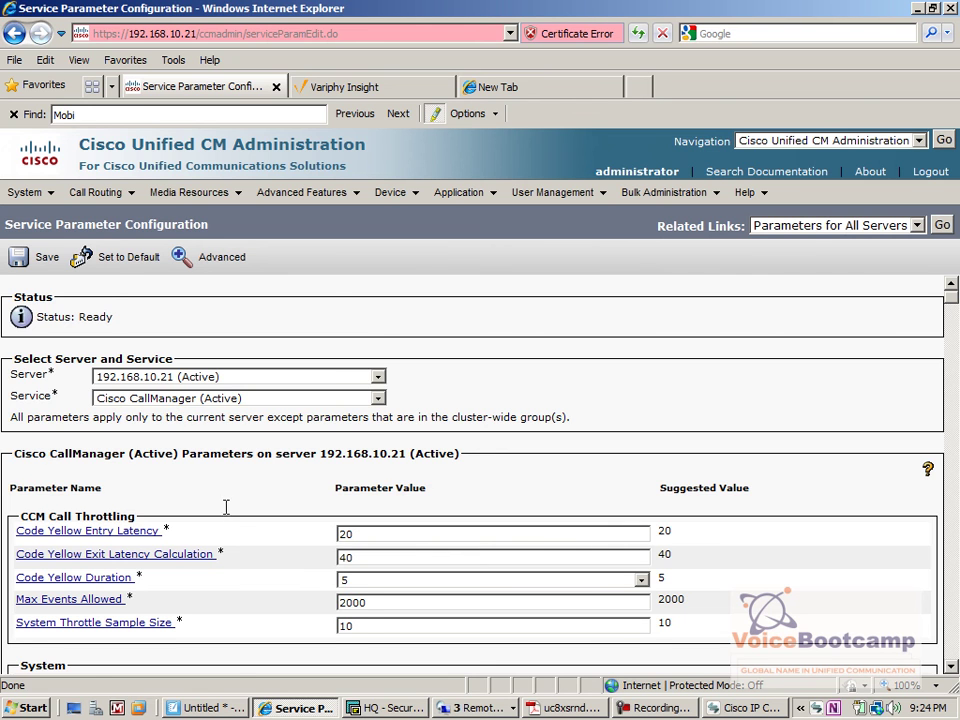
{"action": "key", "text": "Return"}
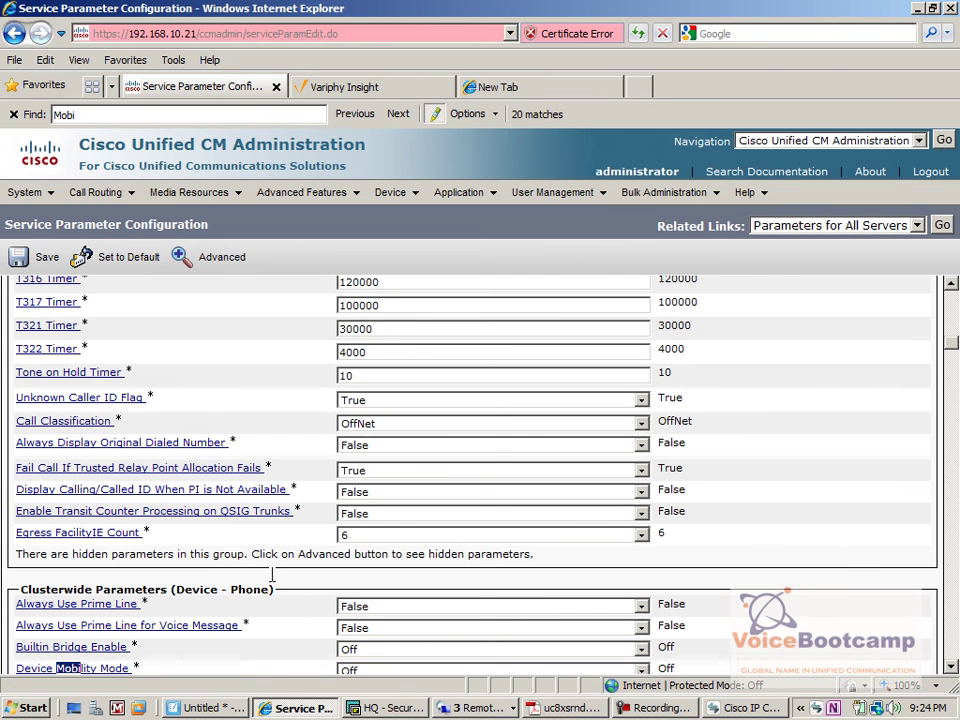
{"action": "scroll", "coordinate": [272, 575], "scroll_direction": "down", "scroll_amount": 5}
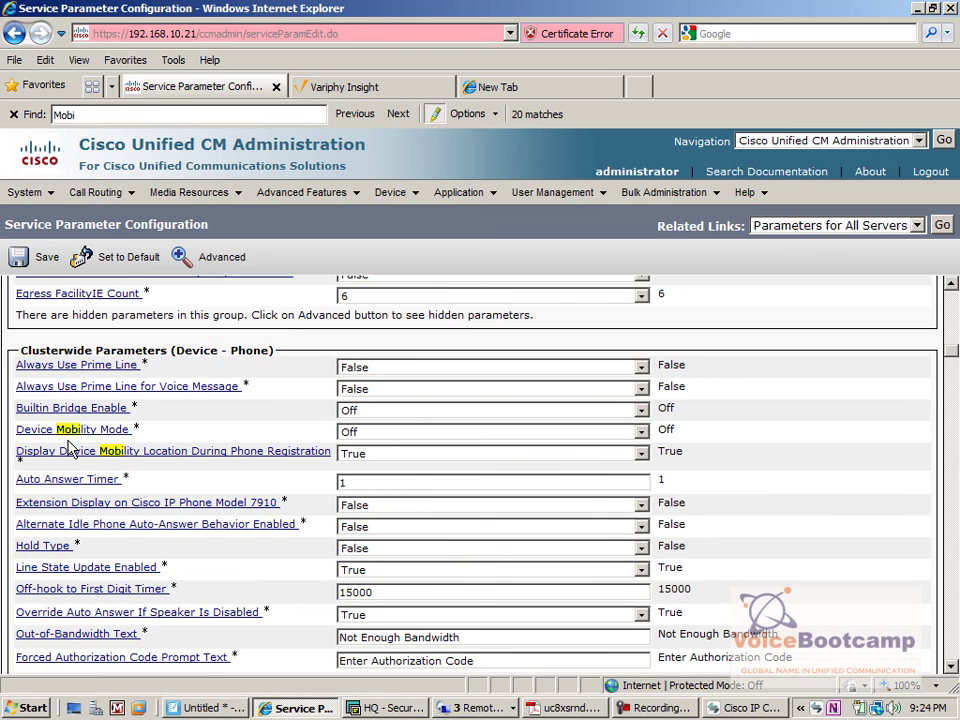
Set the clusterwide Device Mobility Mode parameter to On and save the service parameters
{"action": "left_click", "coordinate": [358, 434]}
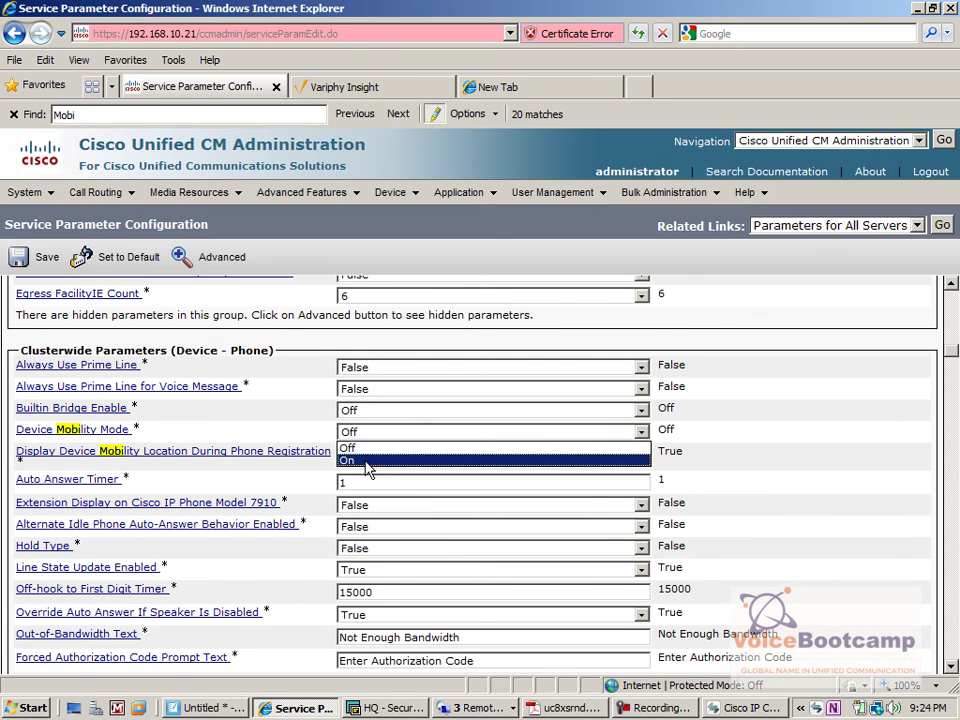
{"action": "left_click", "coordinate": [368, 466]}
{"action": "left_click", "coordinate": [619, 412]}
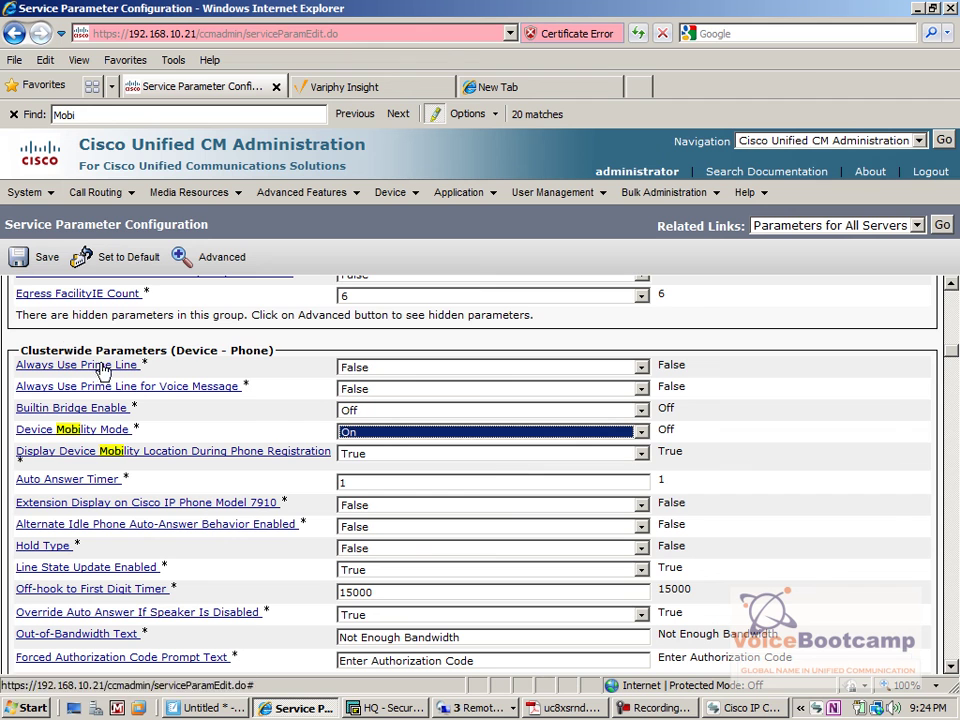
{"action": "left_click", "coordinate": [32, 256]}
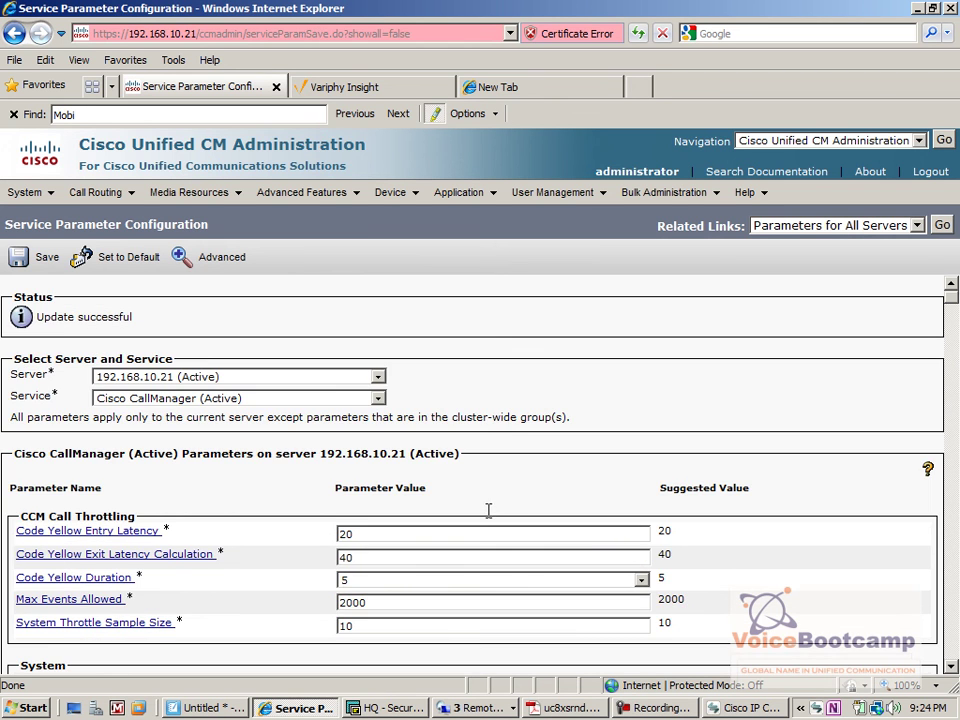
Load the Cisco CallManager service parameters for server 192.168.10.22 and exit the running Cisco IP Communicator softphone
{"action": "left_click", "coordinate": [200, 377]}
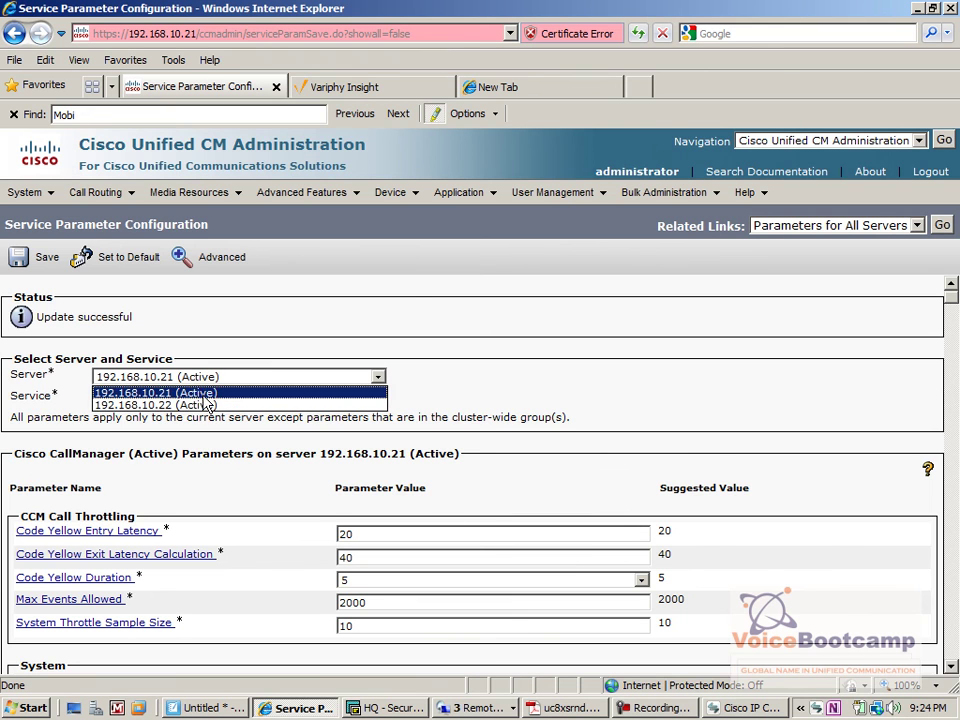
{"action": "left_click", "coordinate": [200, 405]}
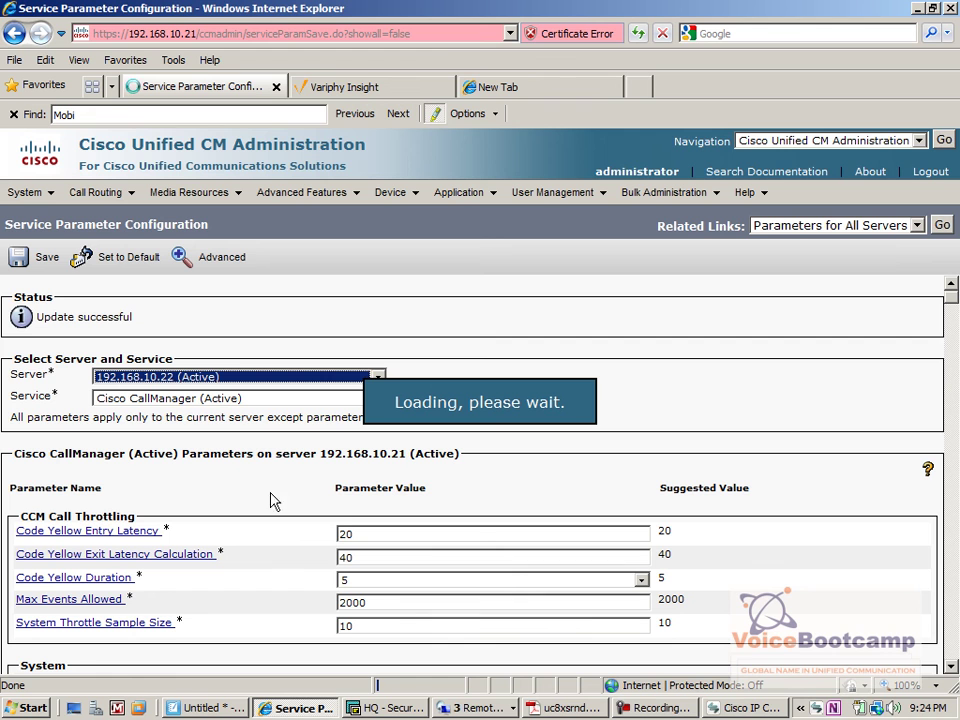
{"action": "right_click", "coordinate": [799, 707]}
{"action": "left_click", "coordinate": [780, 675]}
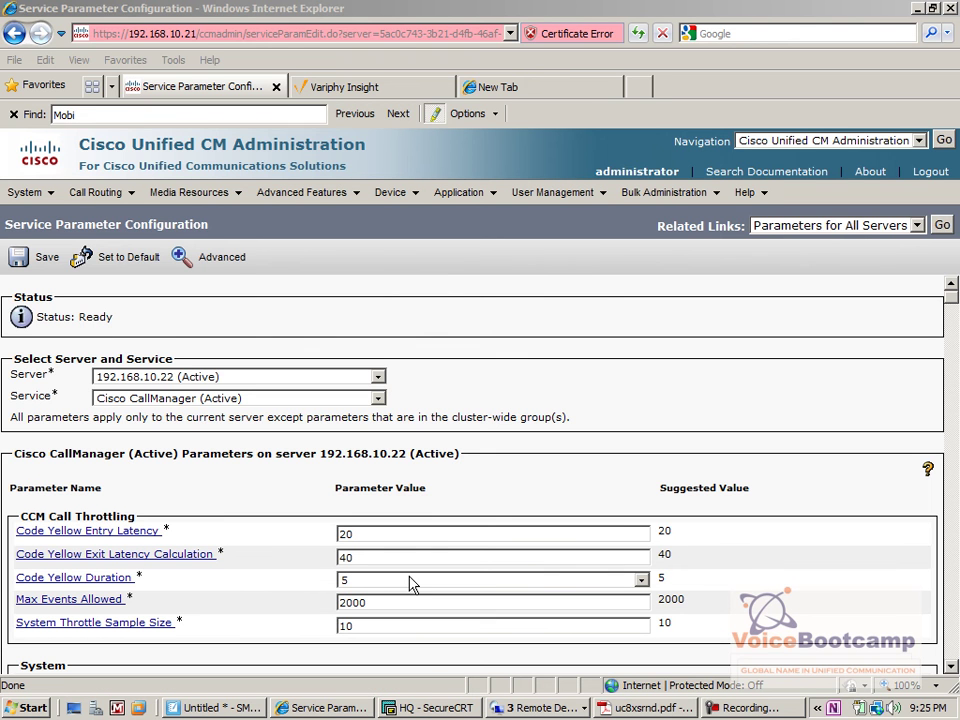
Find "Mobi" in the 192.168.10.22 service parameters and check the clusterwide Device Mobility Mode setting against the selected server
{"action": "left_click", "coordinate": [398, 113]}
{"action": "scroll", "coordinate": [279, 632], "scroll_direction": "down", "scroll_amount": 1}
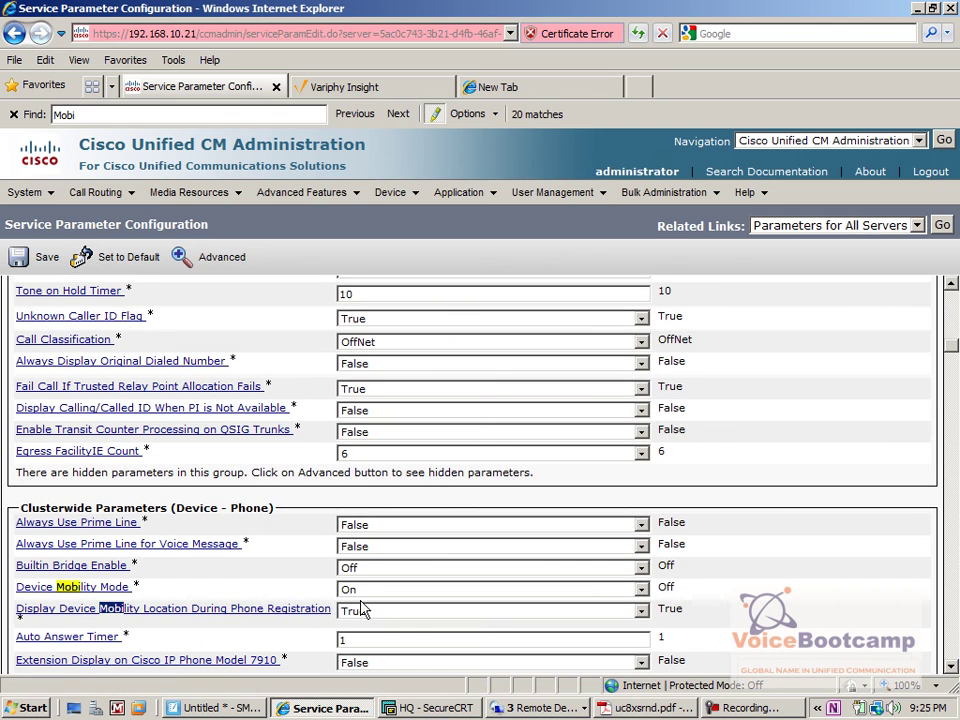
{"action": "scroll", "coordinate": [439, 619], "scroll_direction": "up", "scroll_amount": 10}
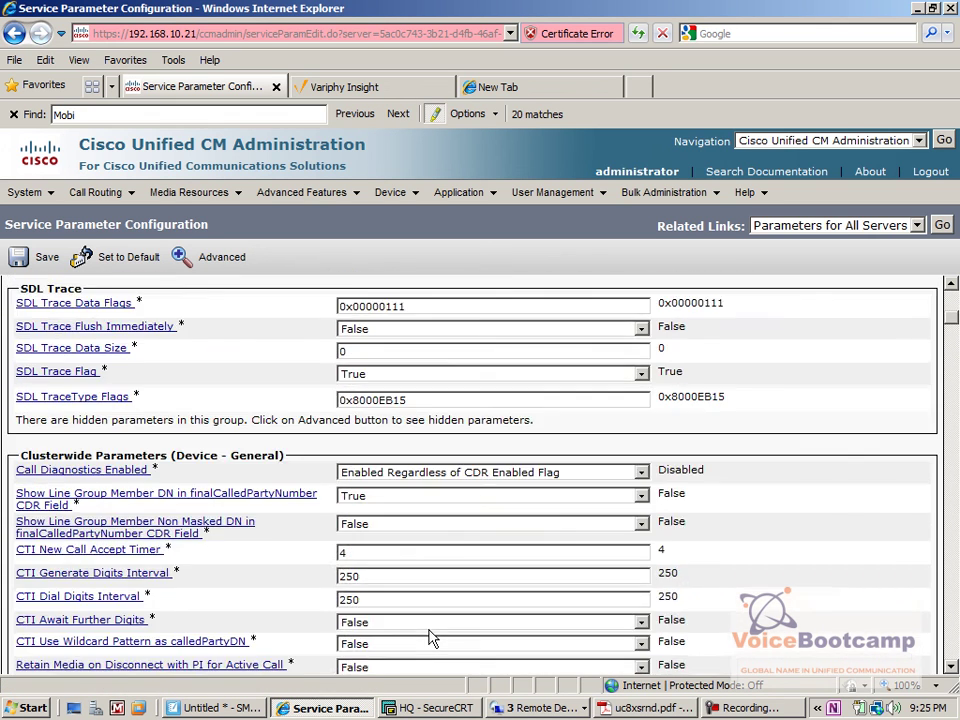
{"action": "scroll", "coordinate": [425, 637], "scroll_direction": "up", "scroll_amount": 5}
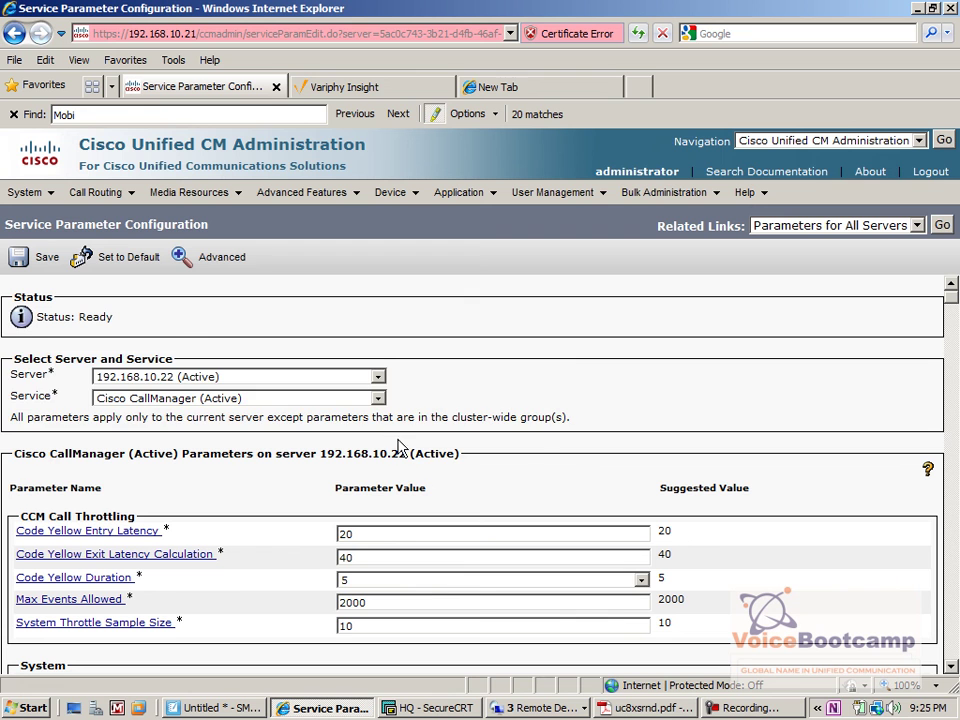
{"action": "left_click_drag", "start_coordinate": [423, 458], "coordinate": [330, 445]}
{"action": "left_click", "coordinate": [272, 478]}
{"action": "left_click", "coordinate": [398, 115]}
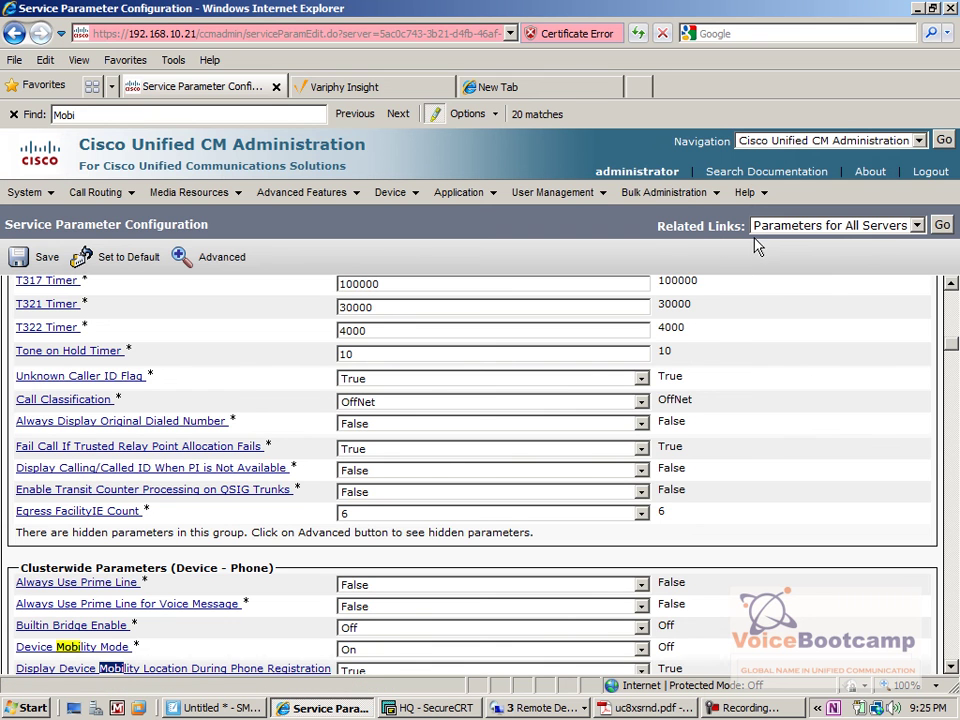
Relaunch the Cisco IP Communicator softphone and check its registration status messages
{"action": "left_click", "coordinate": [33, 708]}
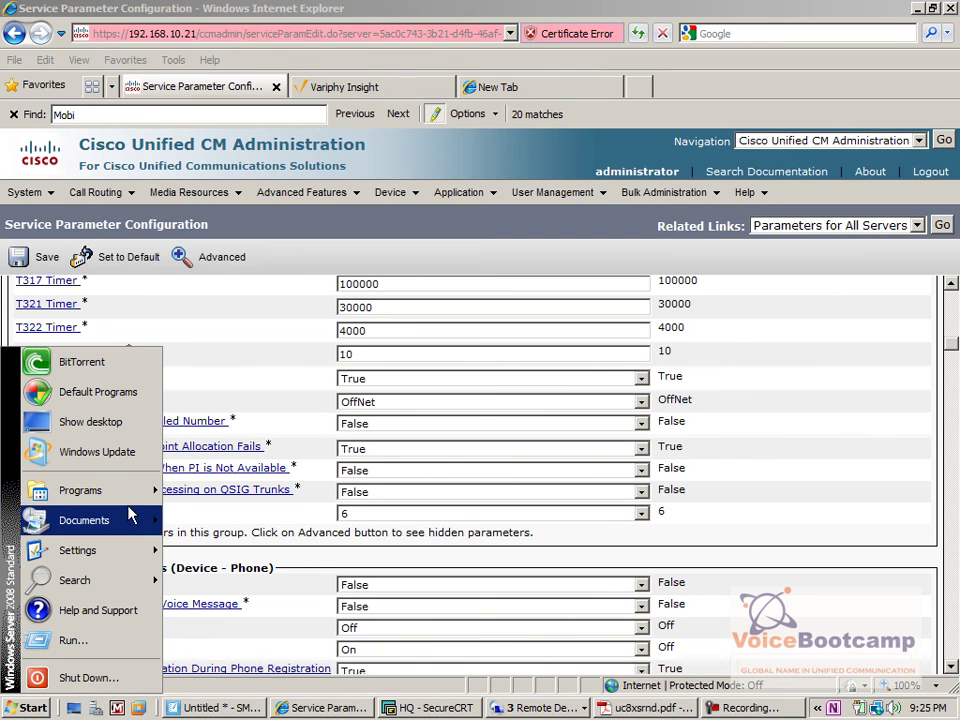
{"action": "mouse_move", "coordinate": [128, 492]}
{"action": "mouse_move", "coordinate": [250, 184]}
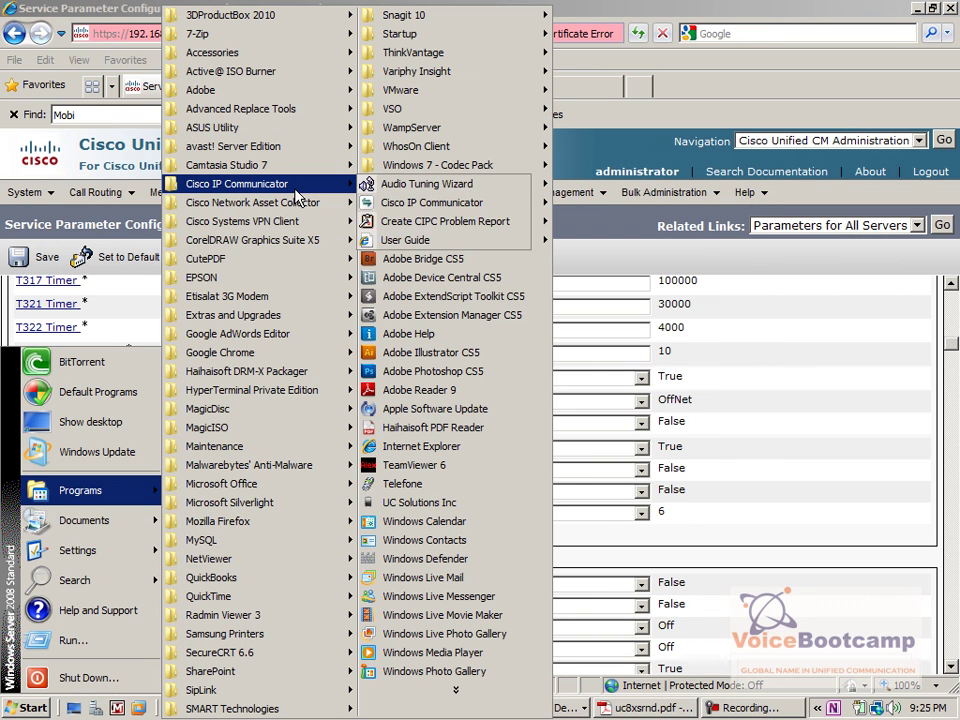
{"action": "left_click", "coordinate": [440, 204]}
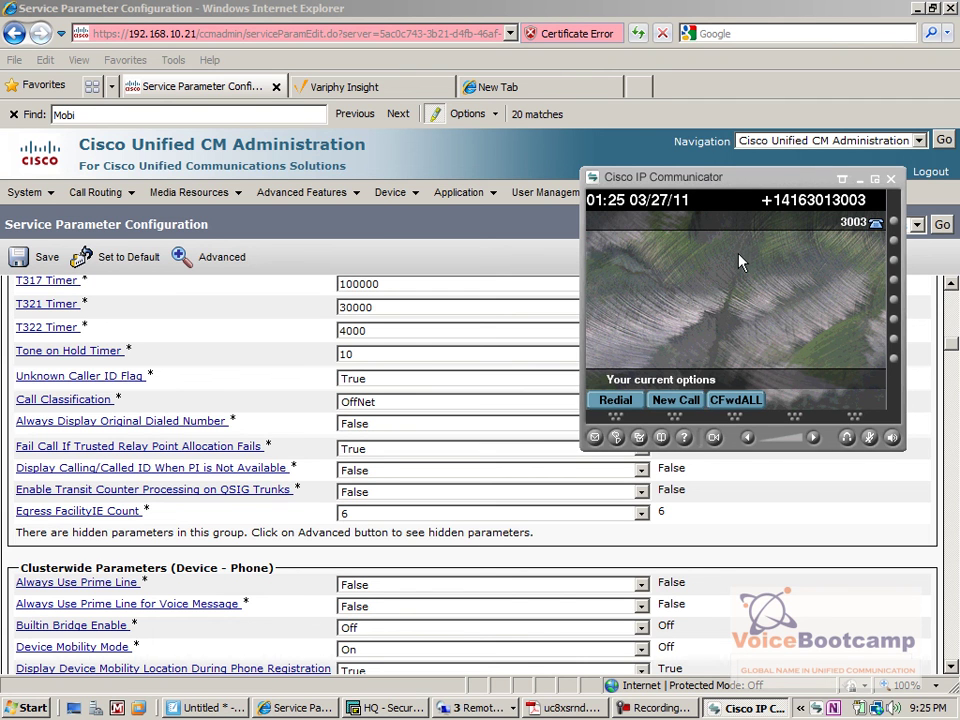
{"action": "left_click", "coordinate": [672, 403]}
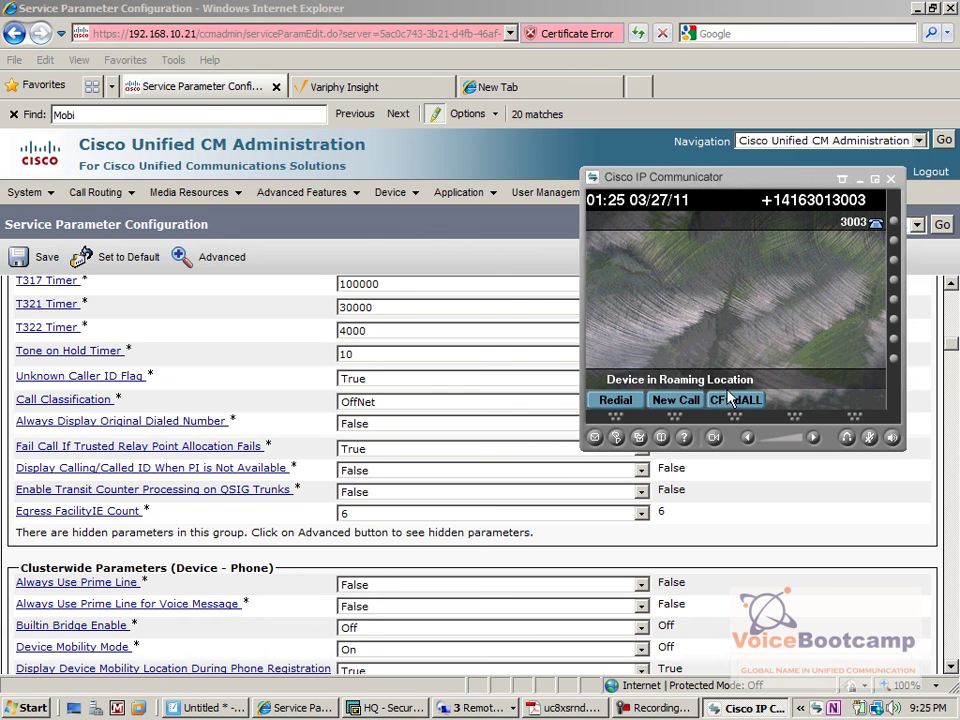
Open the list of phones in Cisco Unified CM Administration and switch back to the Cisco IP Communicator softphone
{"action": "mouse_move", "coordinate": [390, 192]}
{"action": "left_click", "coordinate": [441, 330]}
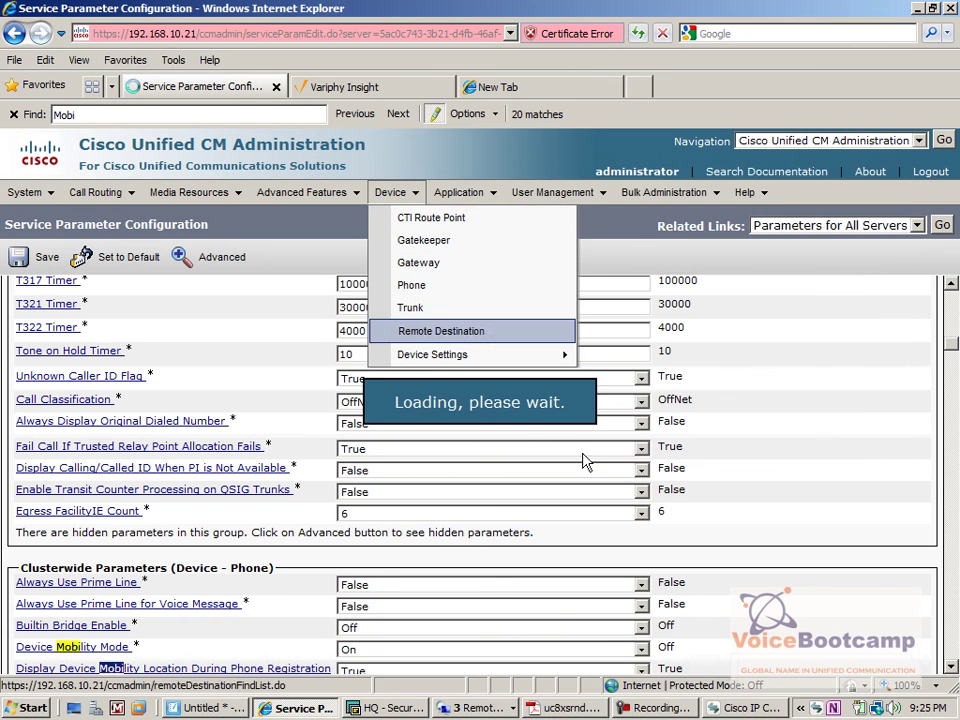
{"action": "left_click", "coordinate": [740, 707]}
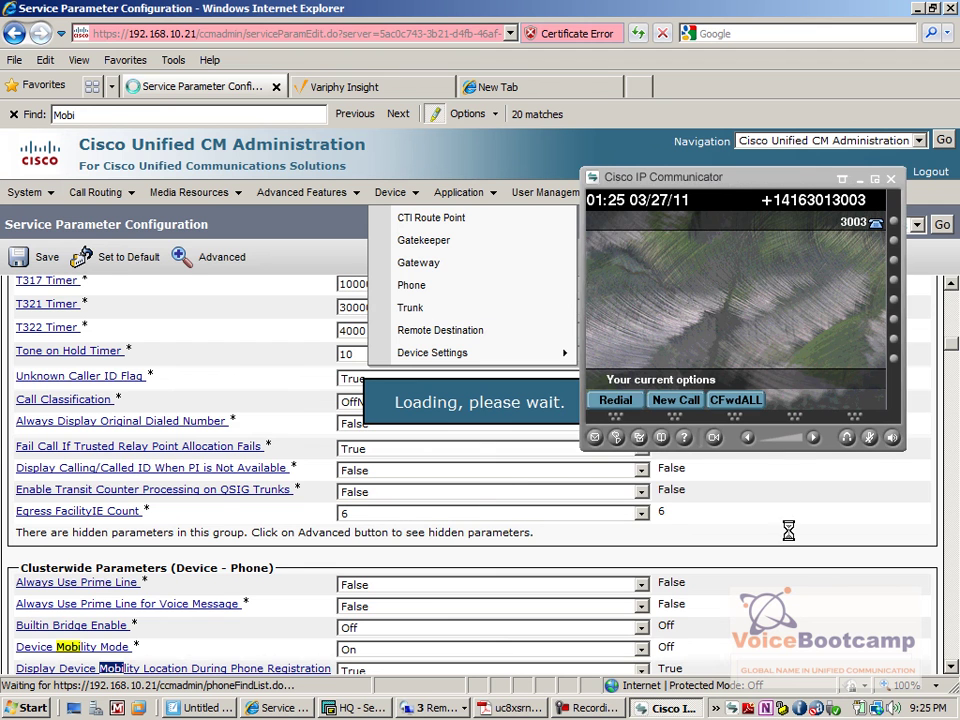
Call extension 3001 from the softphone, view the codecs in the call statistics, and exit the statistics screen
{"action": "left_click", "coordinate": [676, 400]}
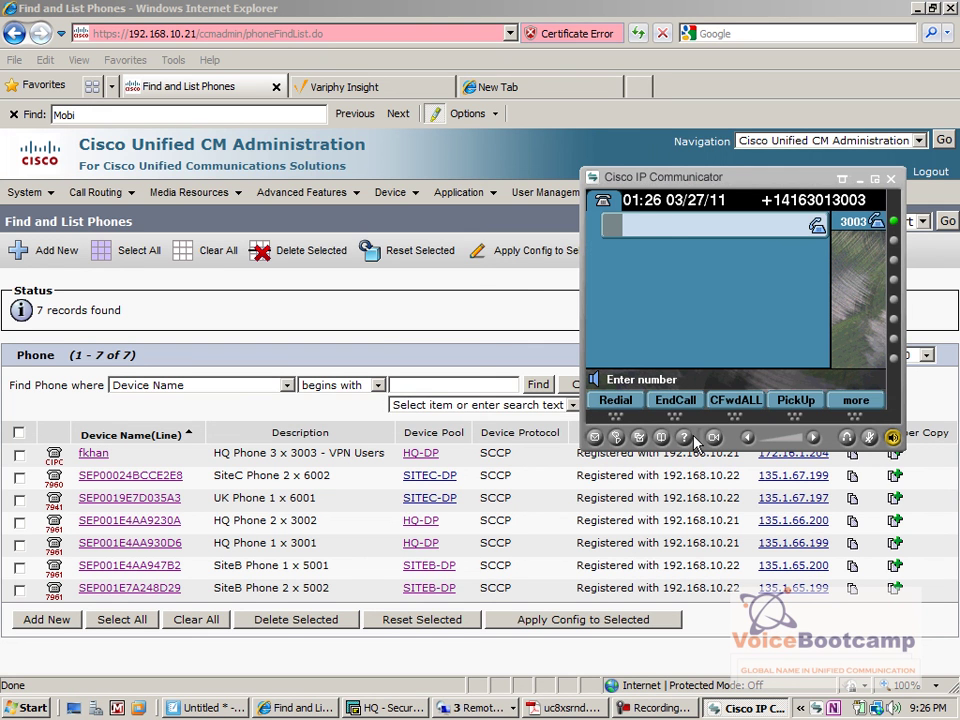
{"action": "type", "text": "3001"}
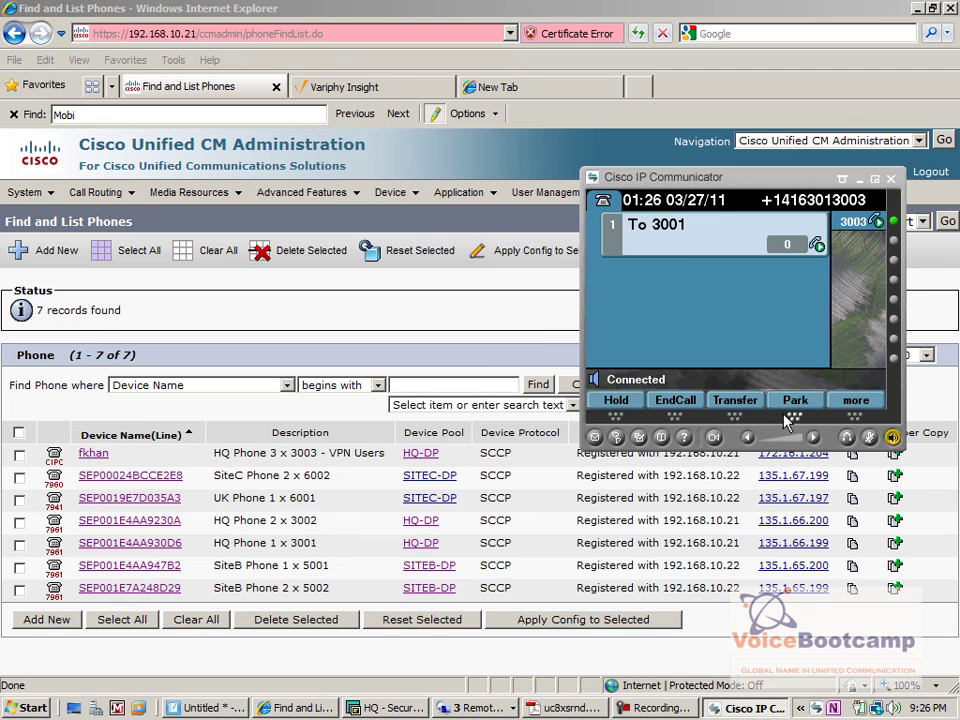
{"action": "double_click", "coordinate": [686, 439]}
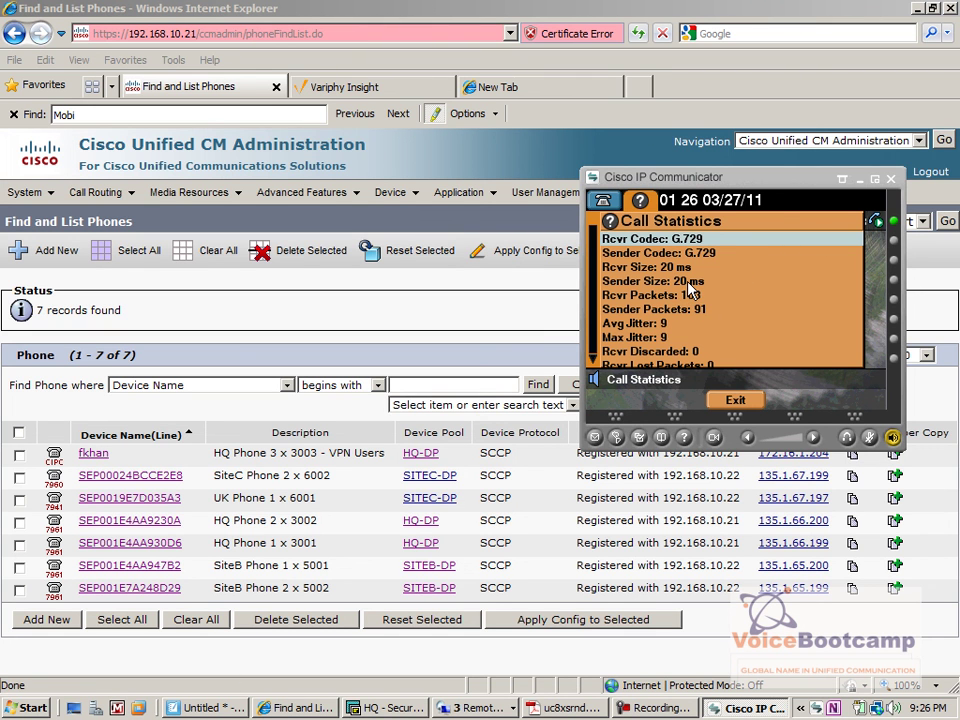
{"action": "left_click", "coordinate": [735, 401]}
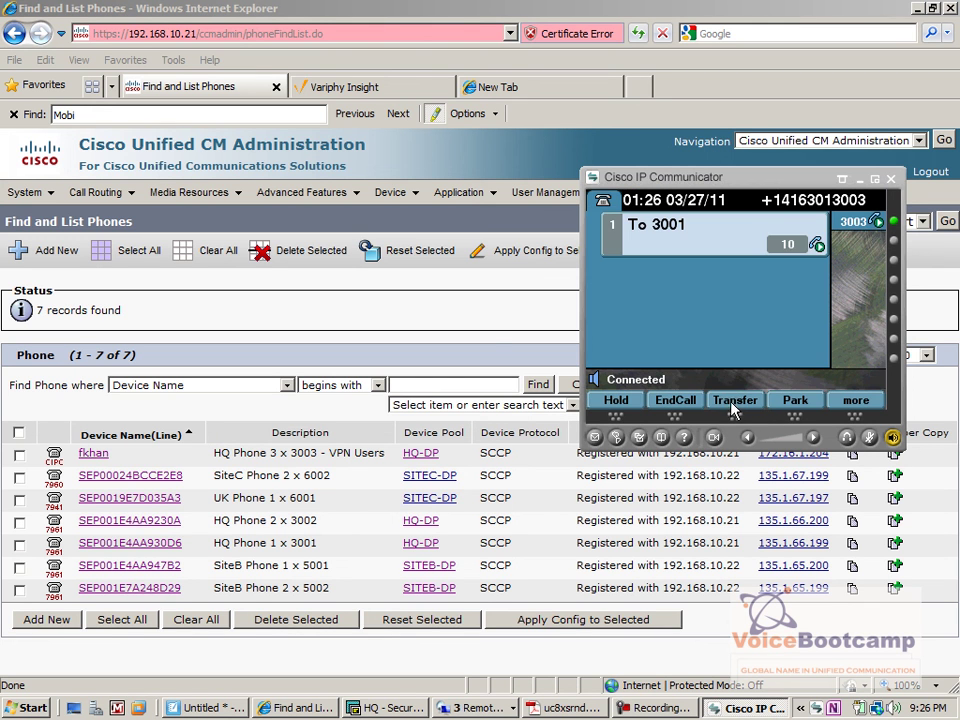